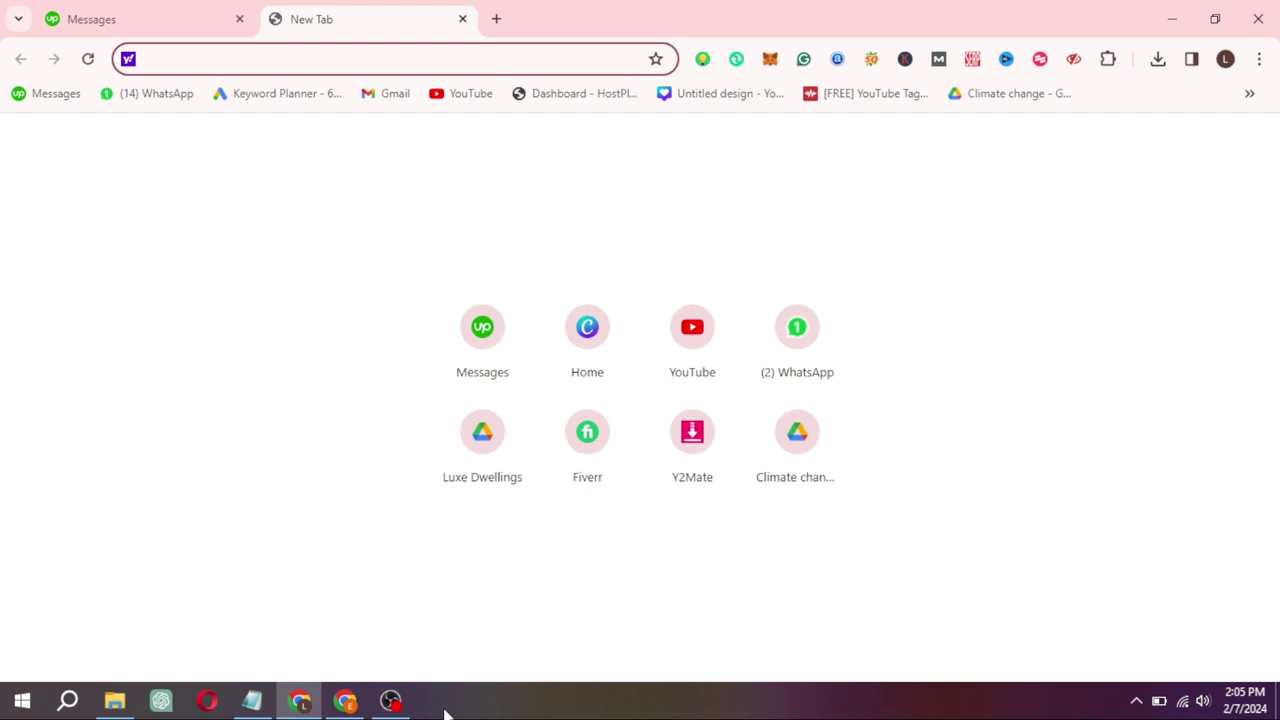
Load canva.com from the Chrome address bar
text(canva.com)
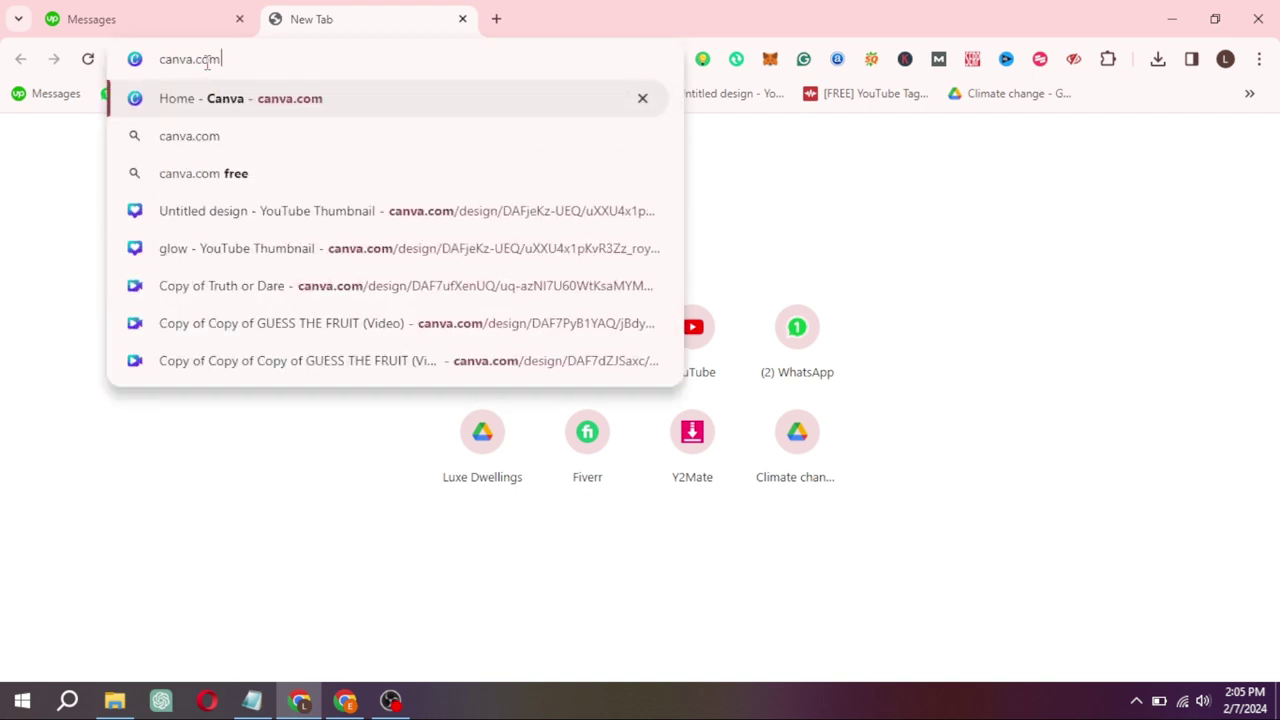
key(Return)
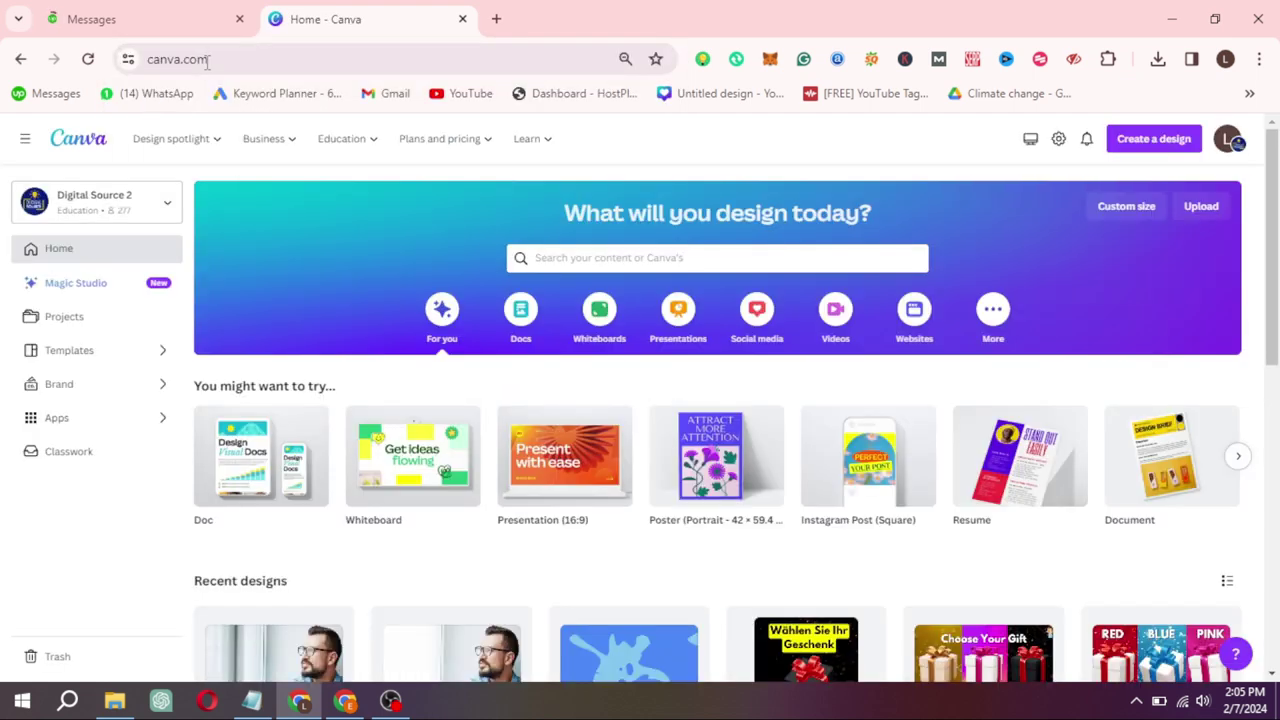
Start a custom-size design and enter a width of 1280 px
click(1145, 138)
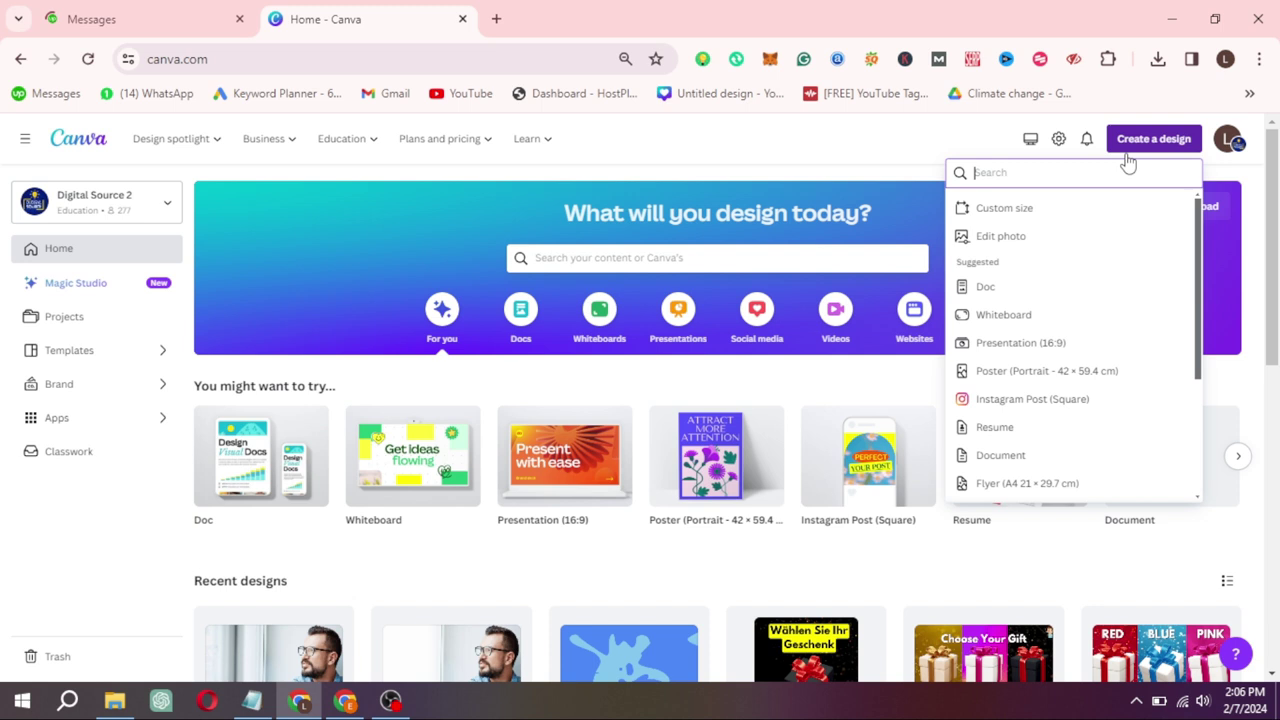
click(1080, 208)
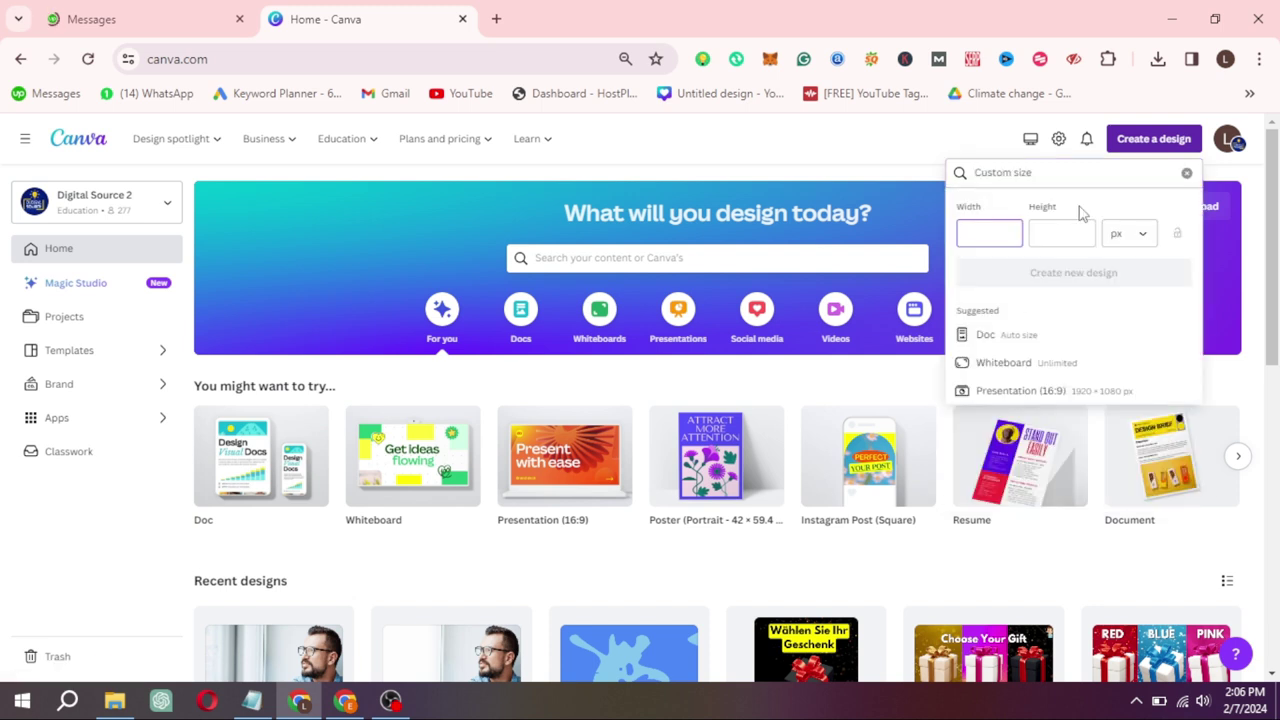
text(1280)
click(1042, 234)
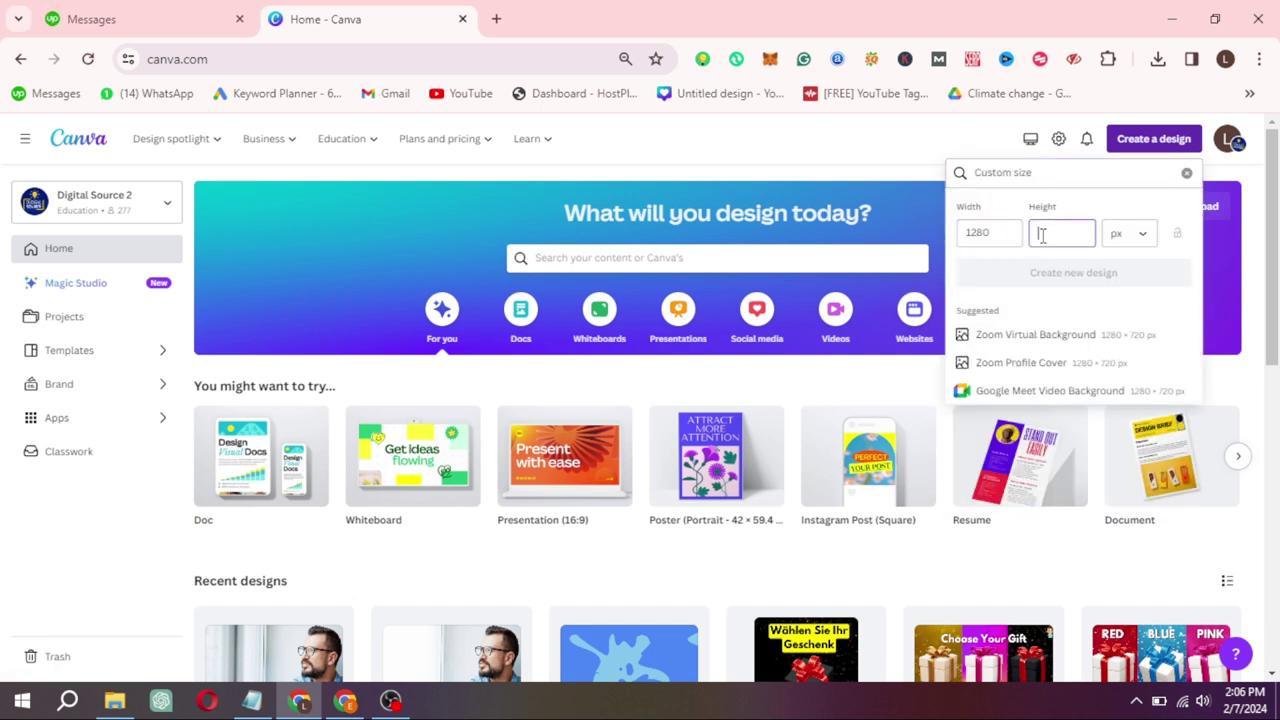
Create the 1280×720 design and upload two photos from the computer
text(720)
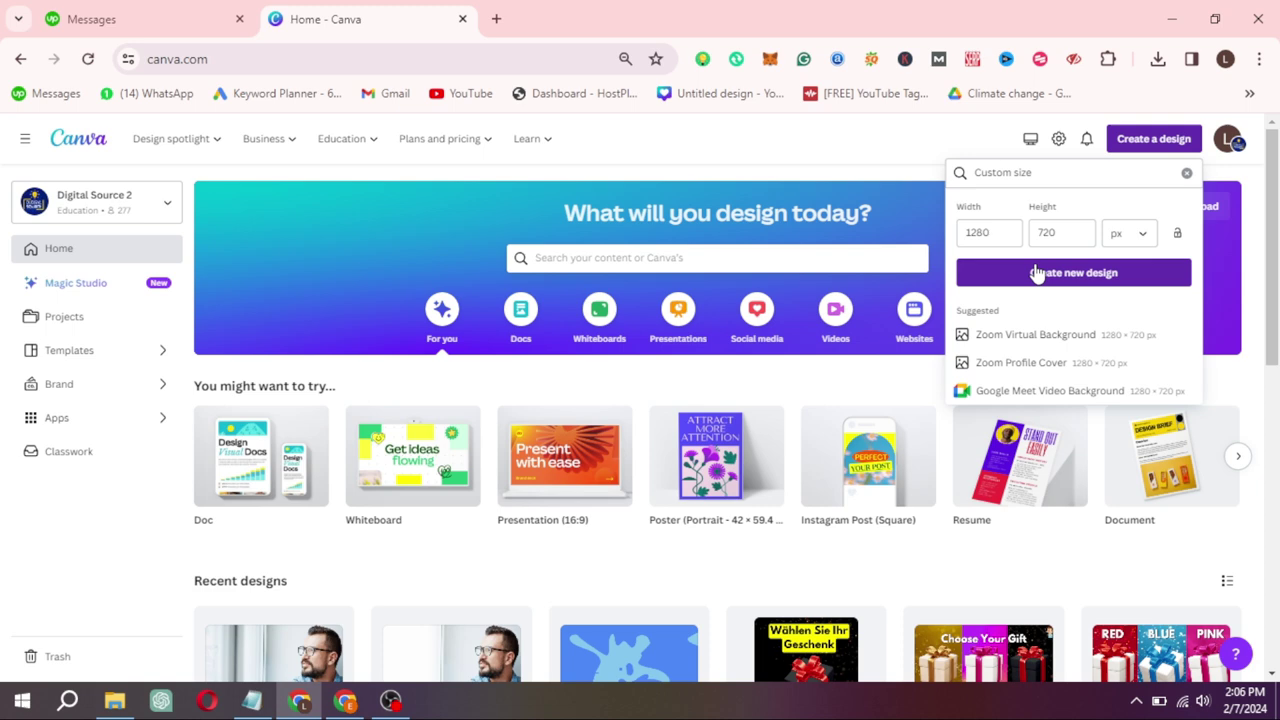
click(1037, 272)
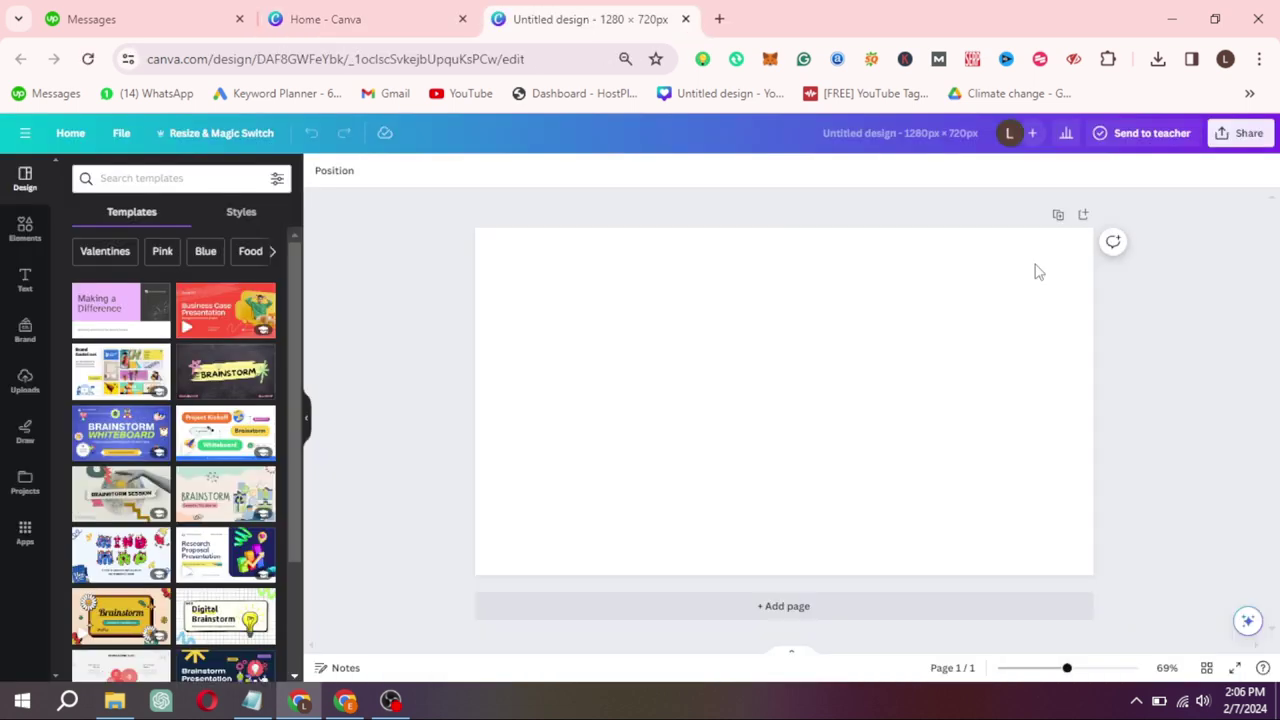
click(30, 380)
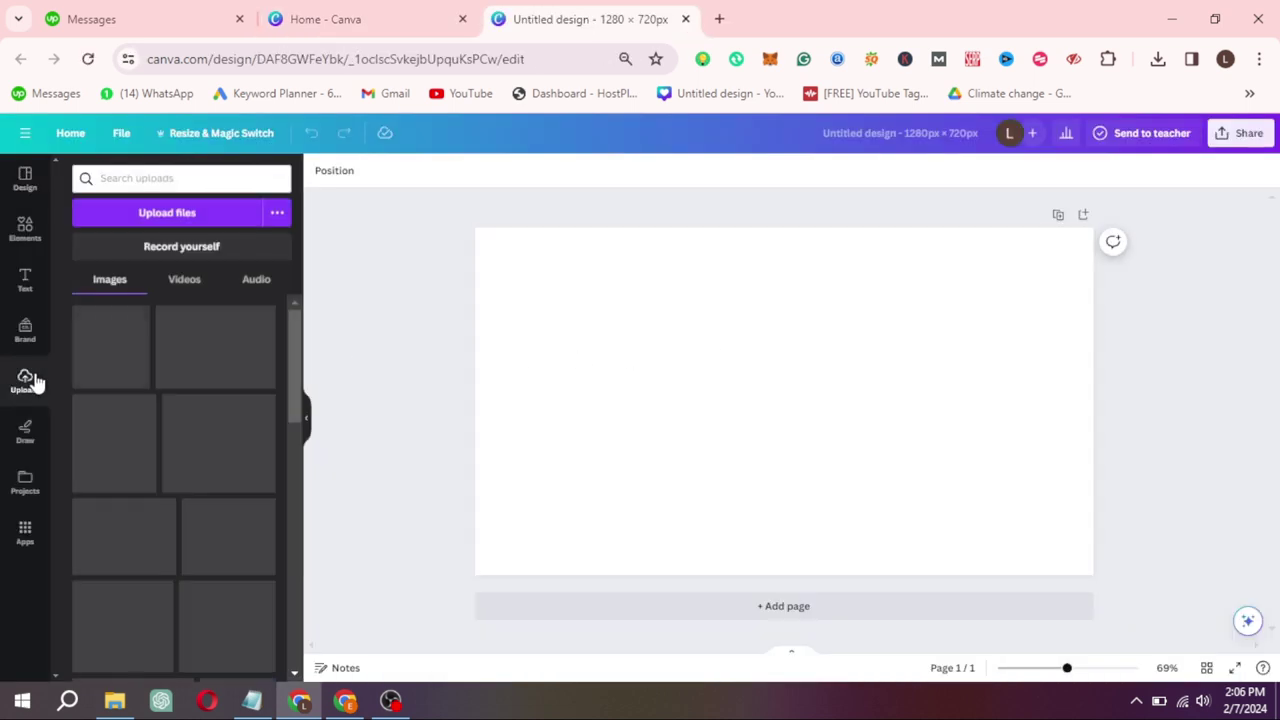
click(114, 213)
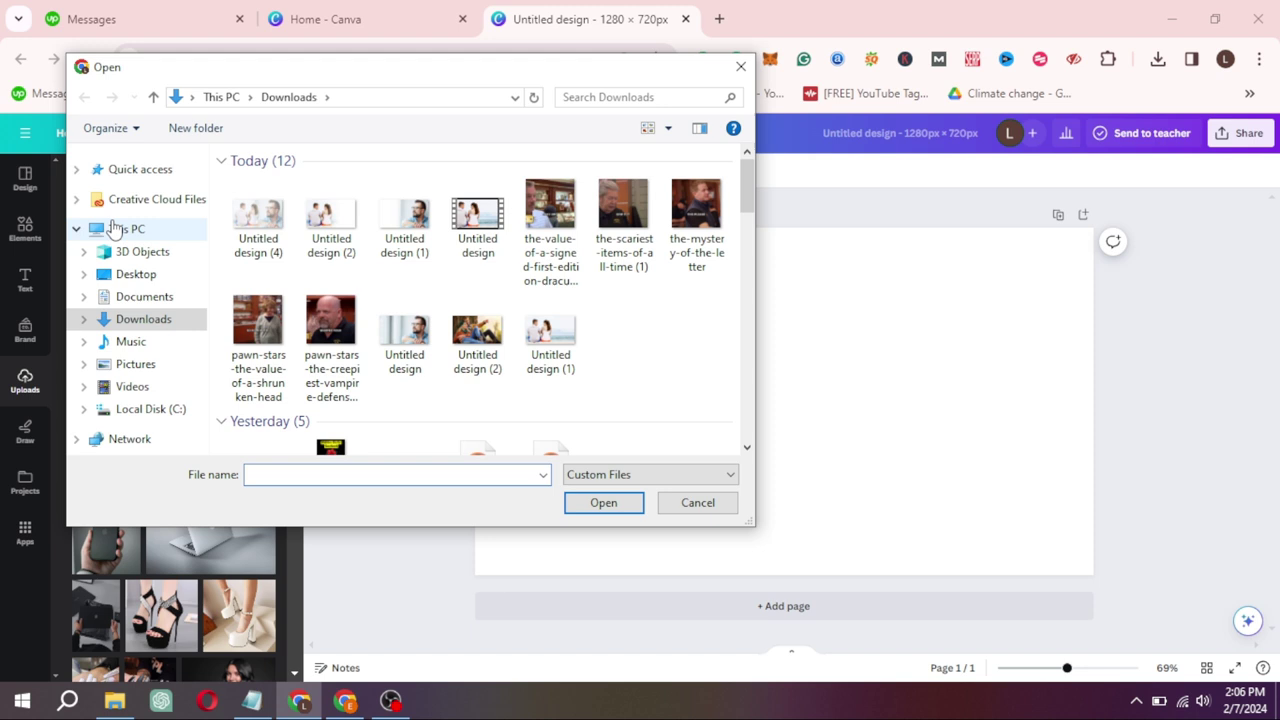
click(404, 330)
ctrl+click(477, 330)
click(603, 502)
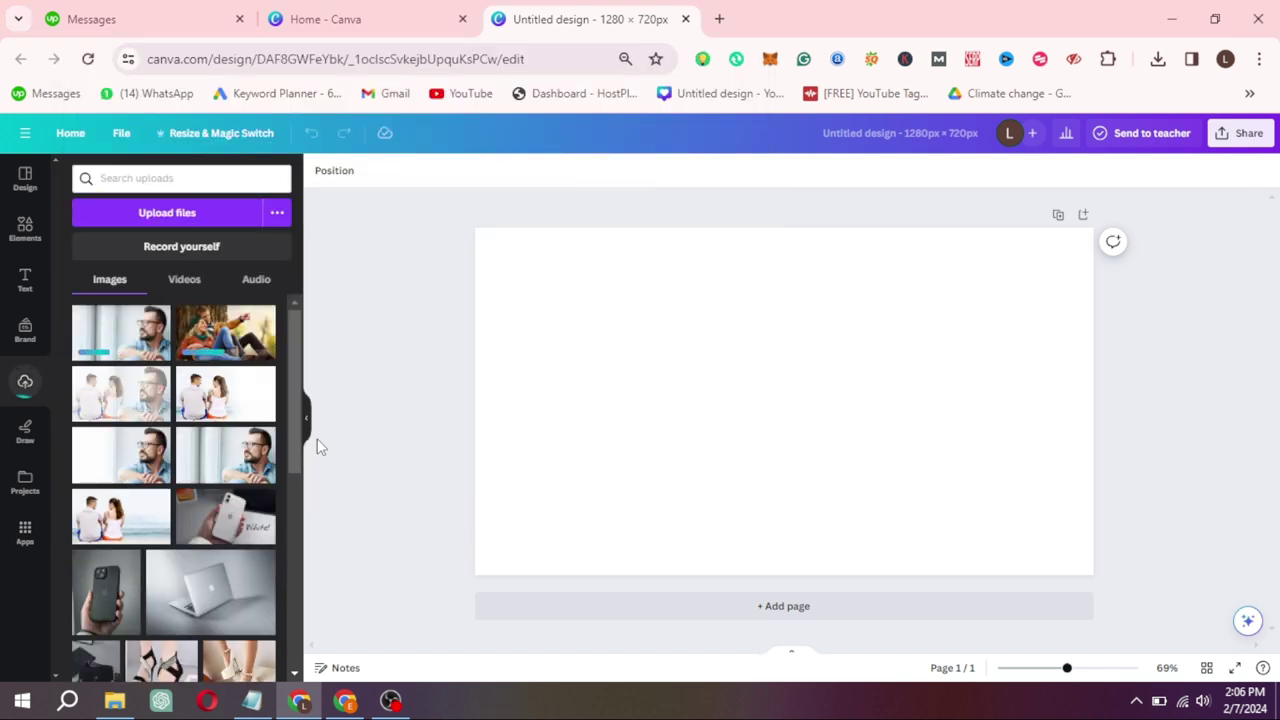
Place the man-by-the-window photo on page 1, add page 2, and place the couple photo there
drag(116, 337, 482, 327)
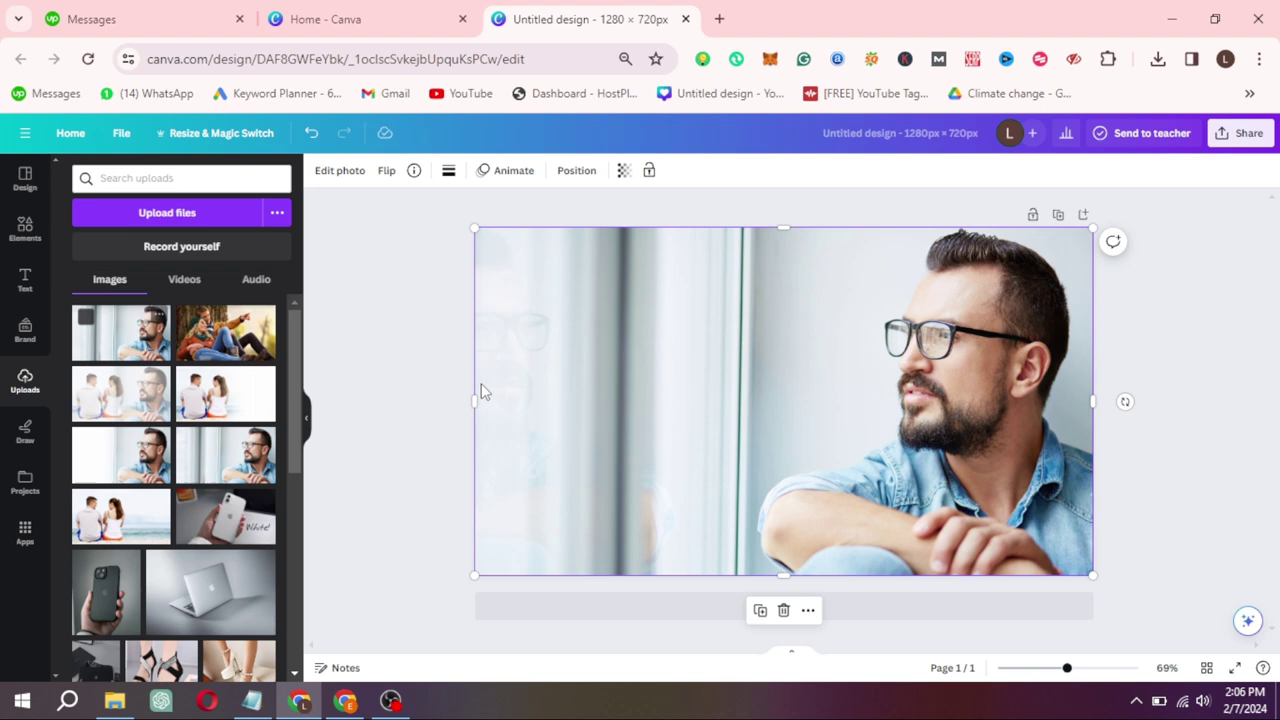
click(705, 624)
click(761, 617)
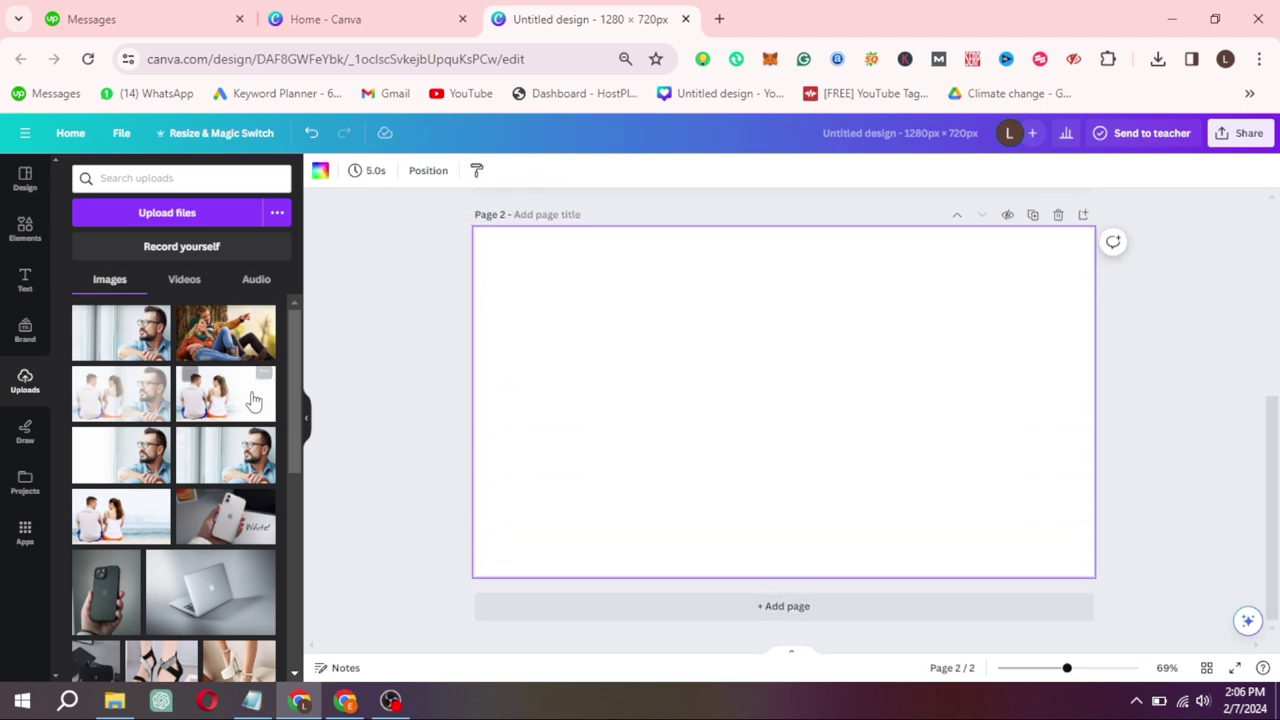
drag(220, 335, 490, 345)
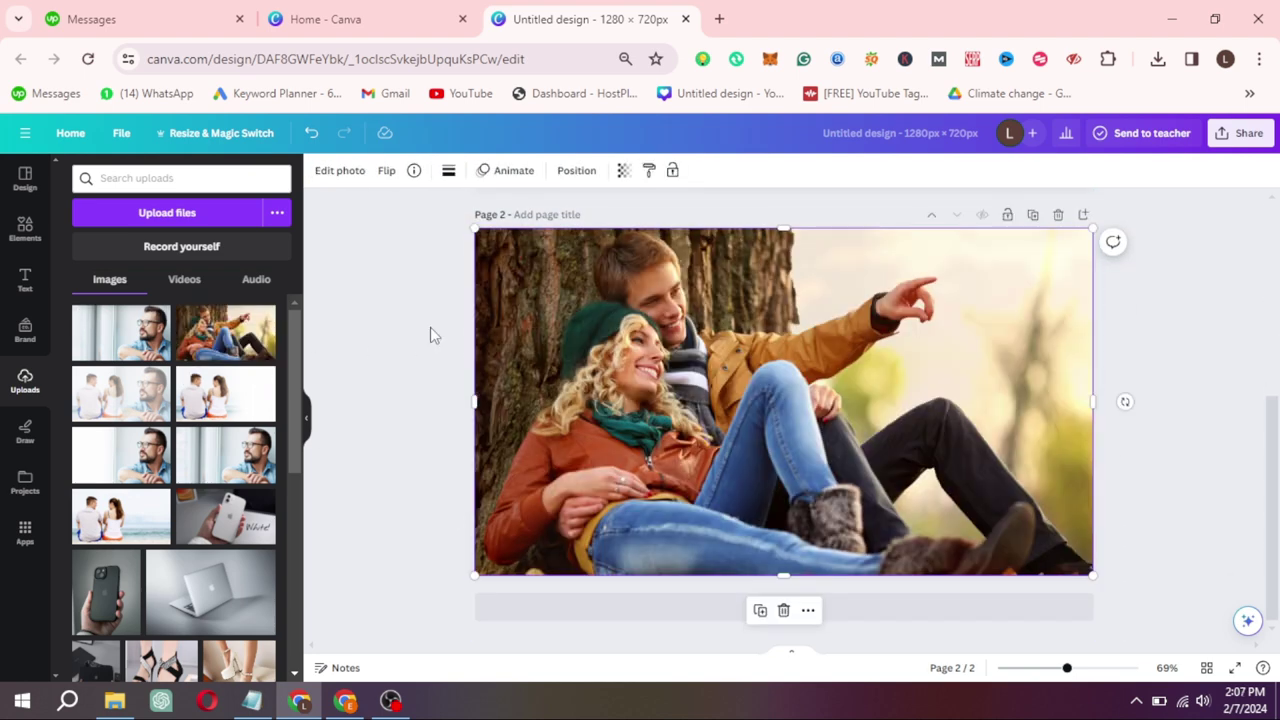
click(431, 334)
scroll(431, 334, up, 4)
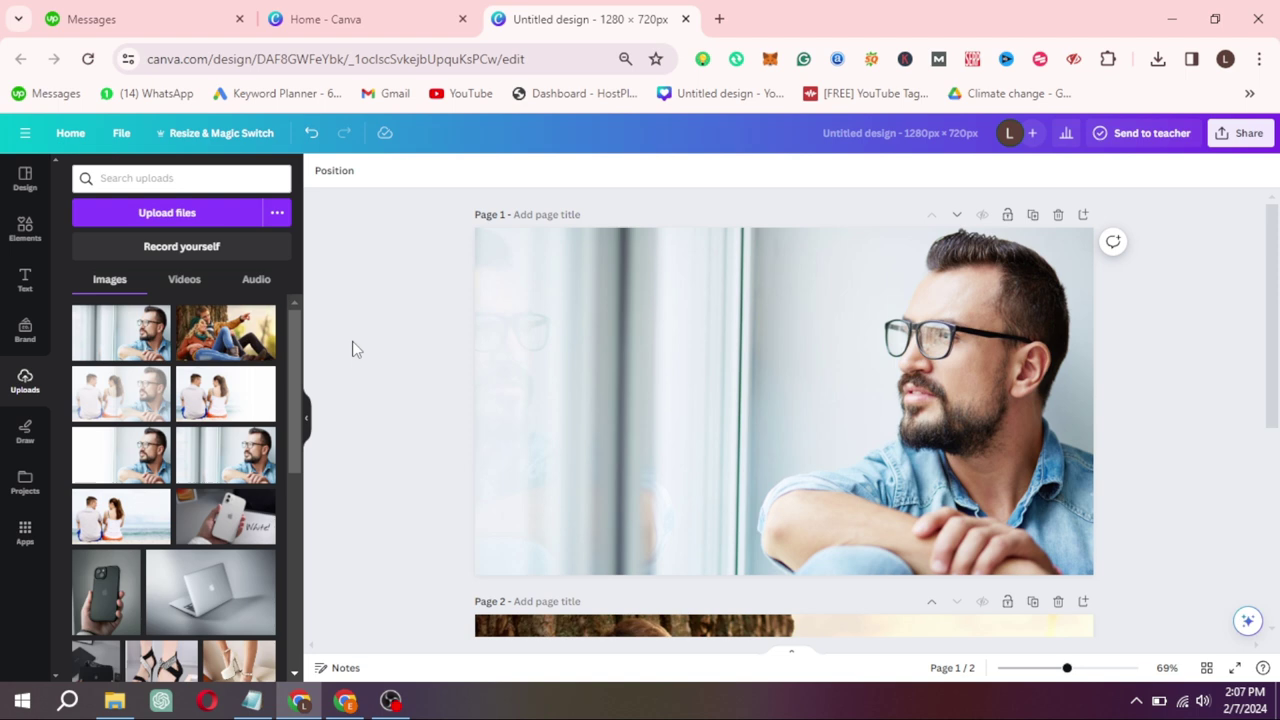
Search Elements for 'gradient' and filter the results to Graphics
click(33, 243)
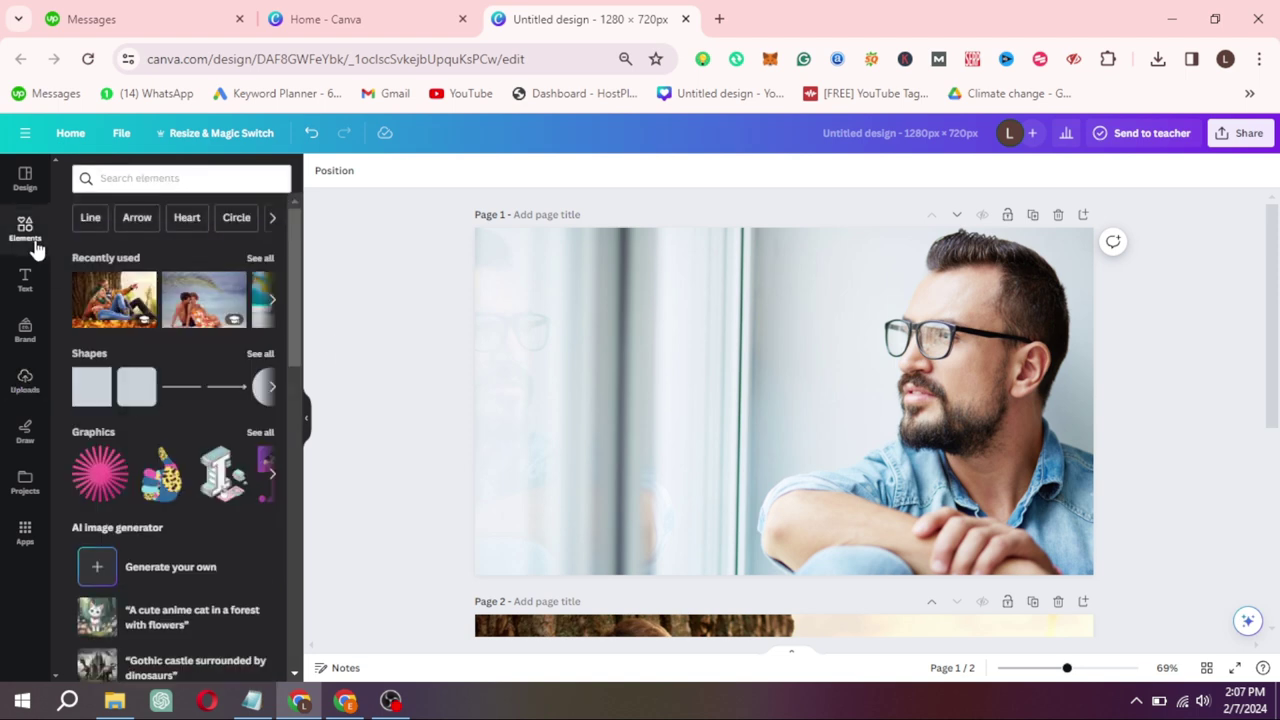
click(104, 177)
text(gradient)
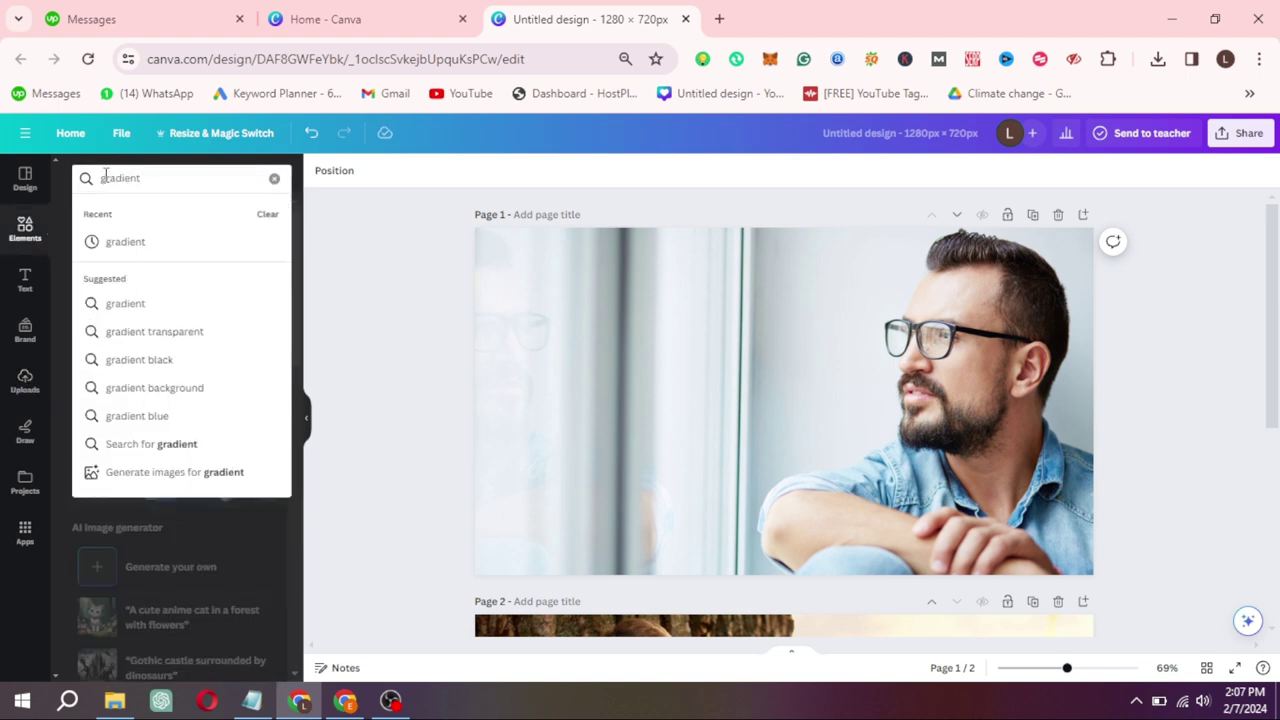
key(Return)
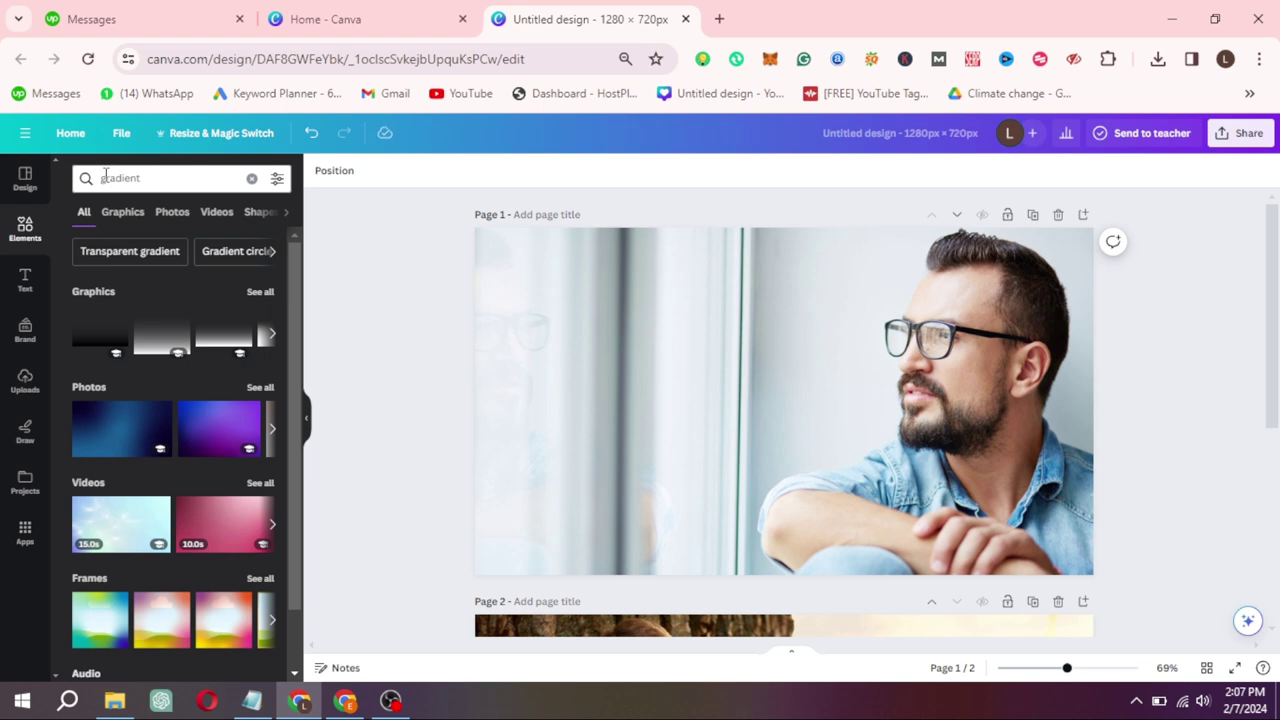
click(118, 214)
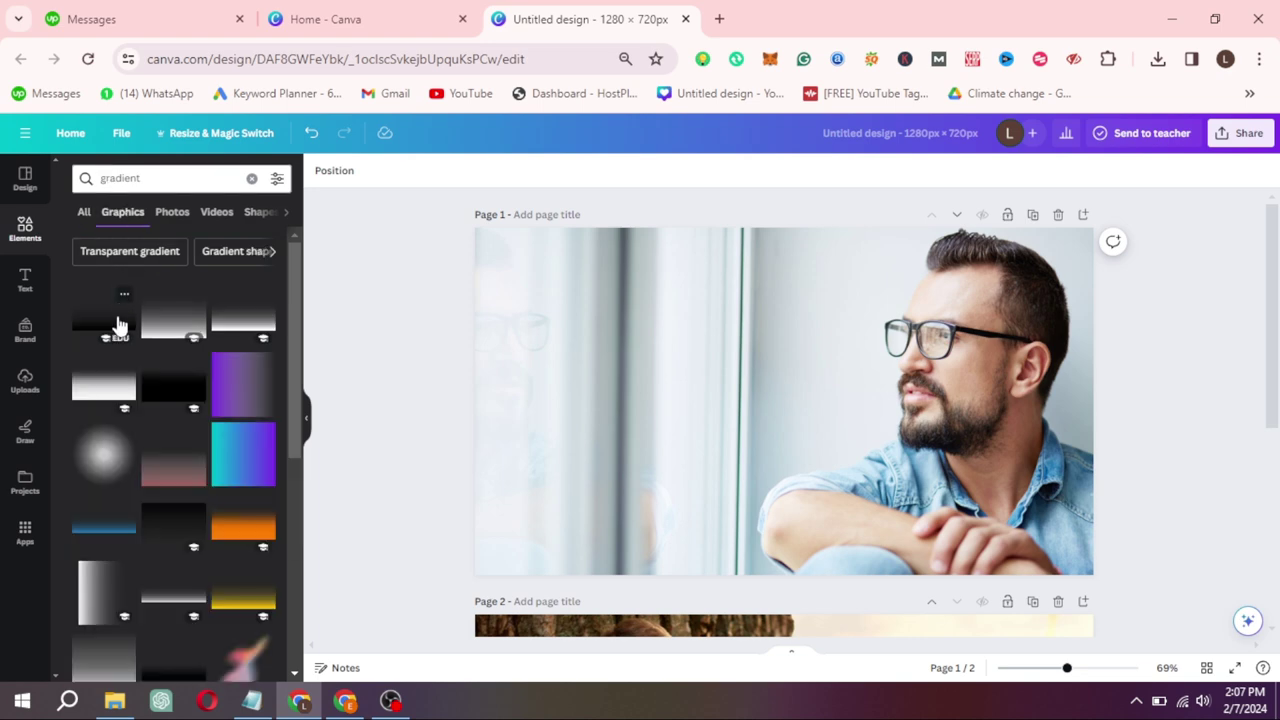
scroll(117, 325, down, 6)
scroll(118, 328, down, 1)
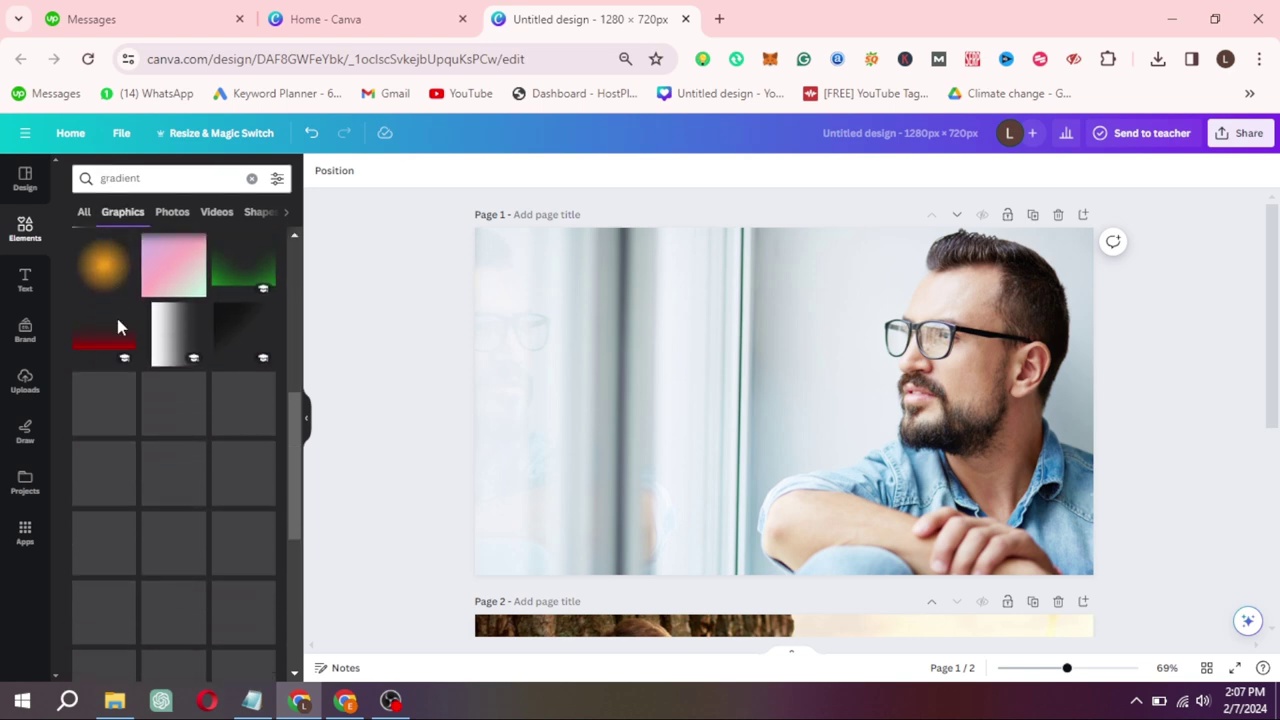
Add the white gradient graphic to page 1, stretched over the photo's left side
click(173, 352)
drag(770, 408, 680, 374)
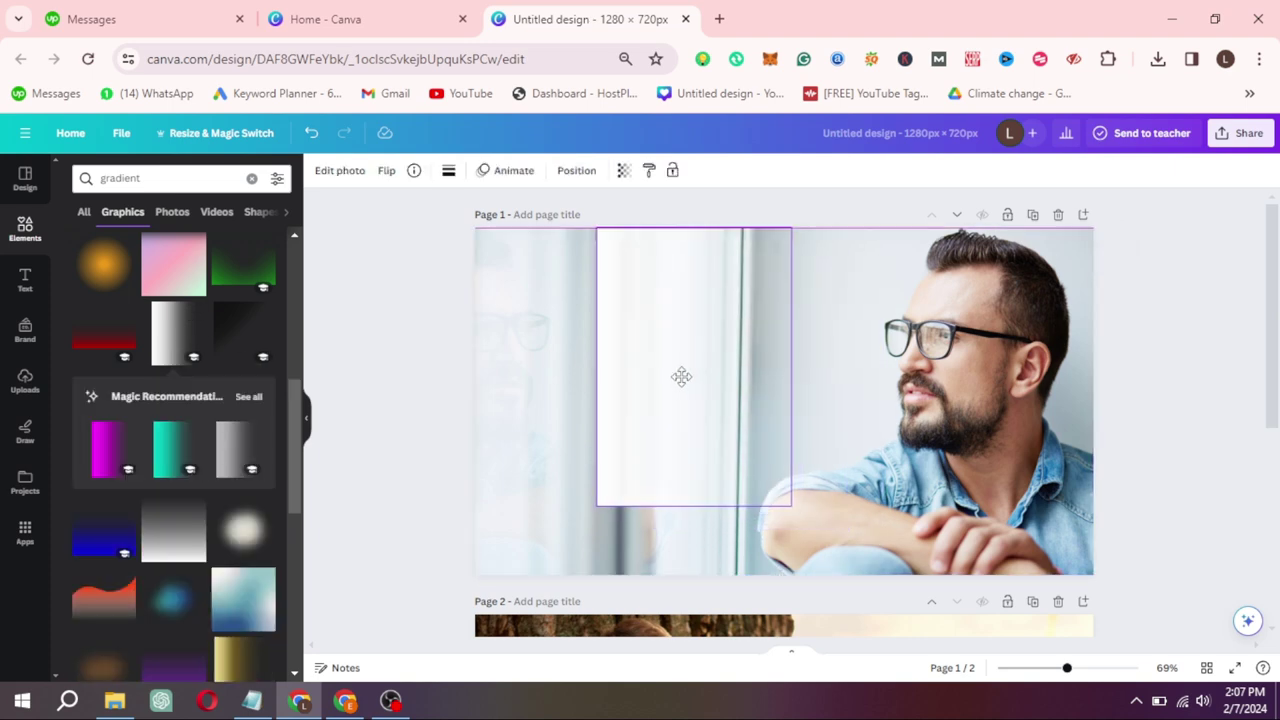
drag(790, 508, 843, 572)
drag(697, 514, 606, 468)
drag(382, 297, 735, 368)
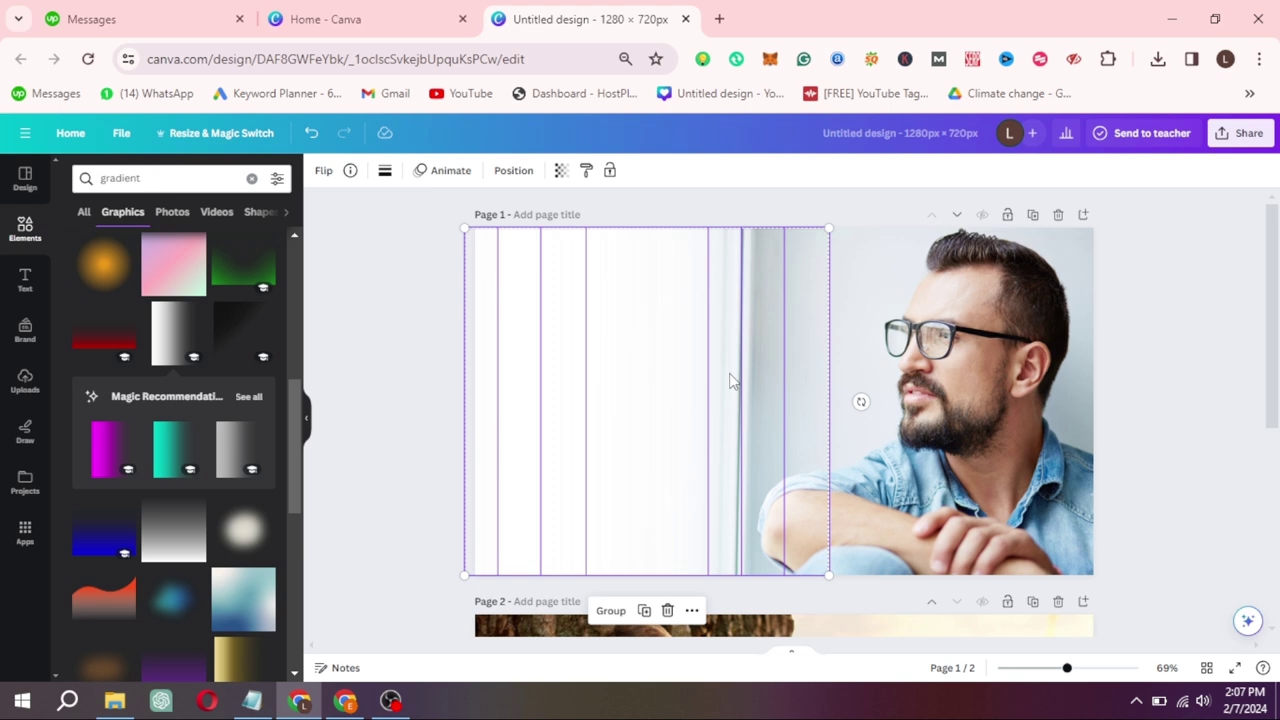
Group the gradient pieces and copy the faded group
click(611, 611)
right_click(640, 481)
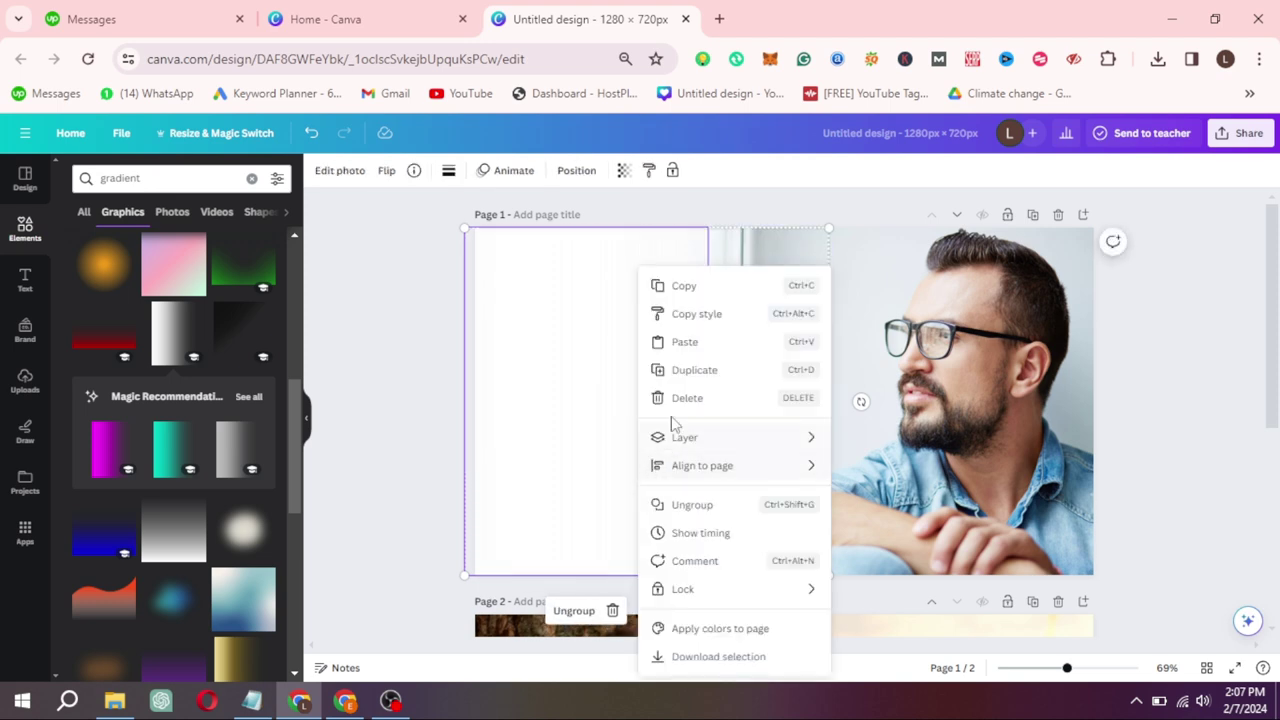
click(677, 297)
scroll(677, 297, down, 4)
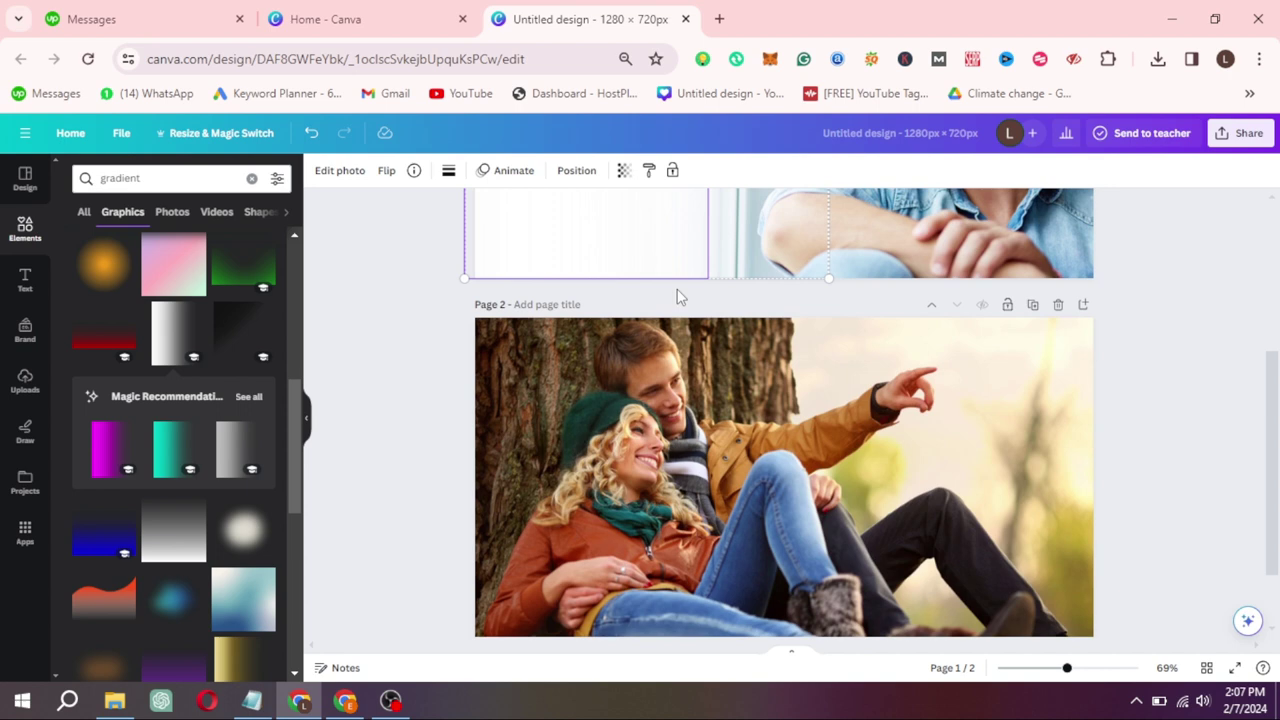
Paste the gradient group on page 2, rotate it 180°, and align it to the right edge
right_click(676, 340)
click(709, 384)
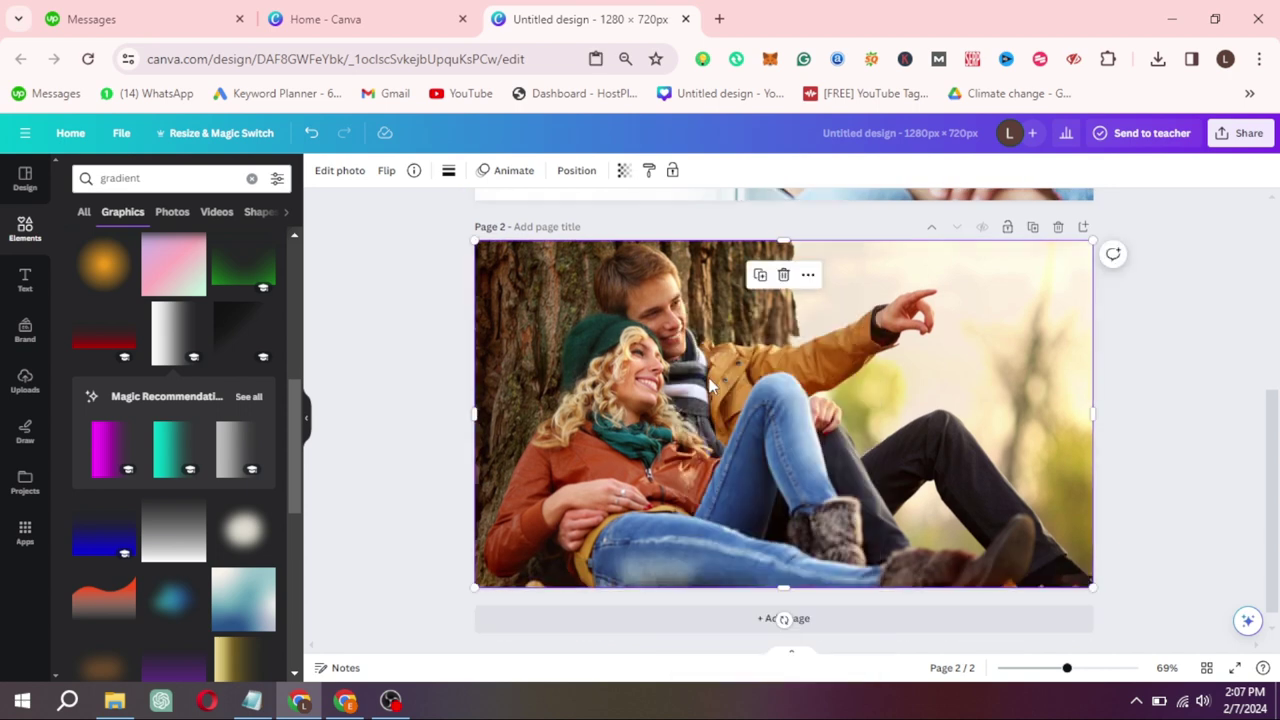
drag(645, 617, 651, 340)
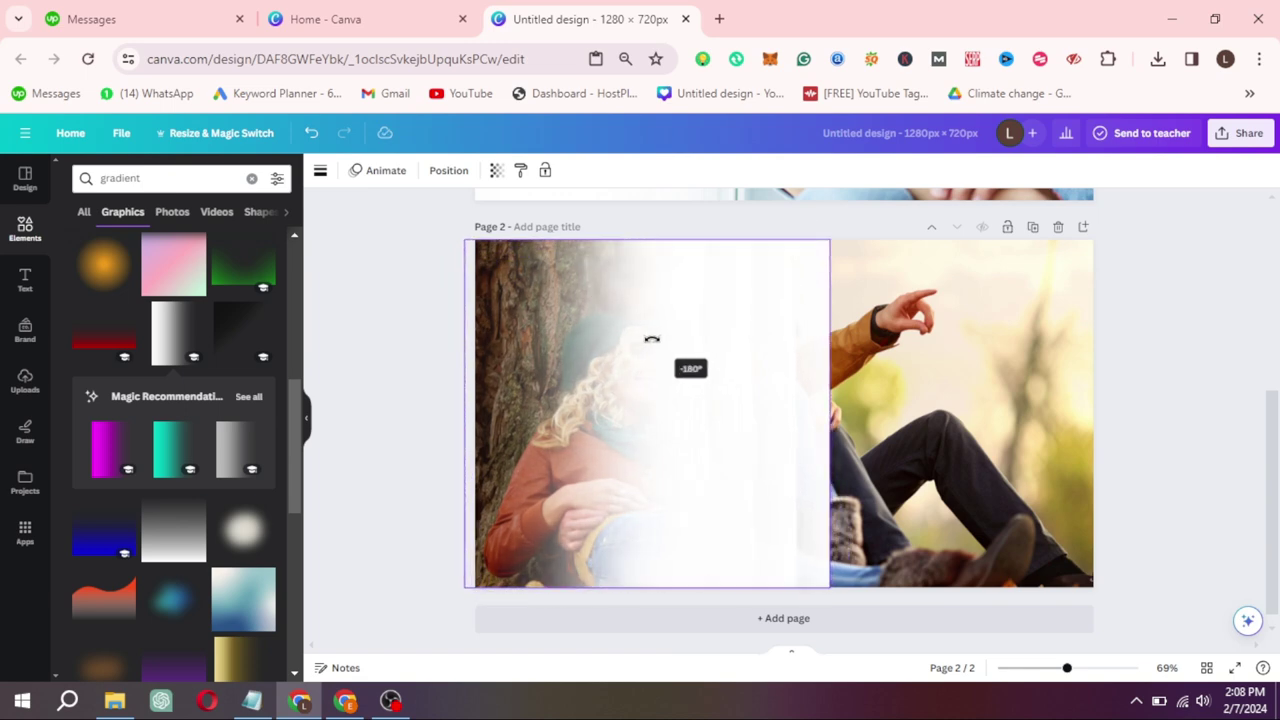
drag(628, 423, 890, 414)
click(1121, 398)
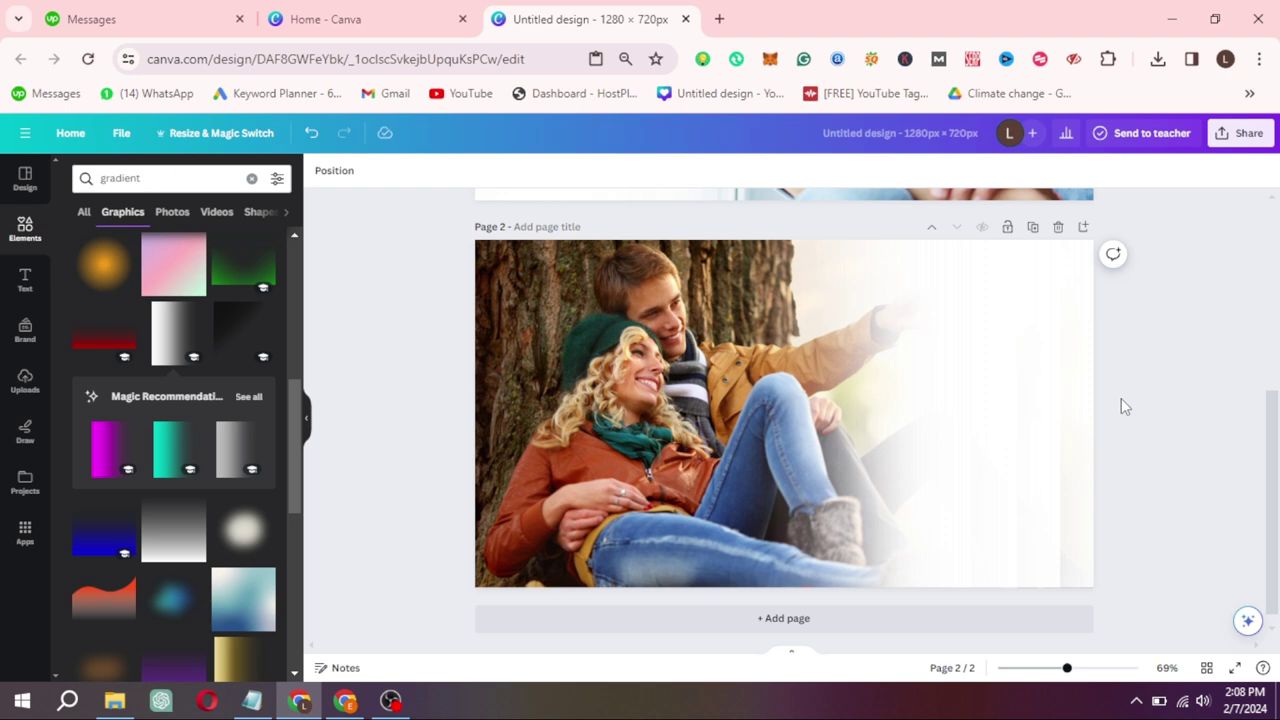
Download a PNG with only Page 1 ticked under Select pages
scroll(1121, 398, up, 4)
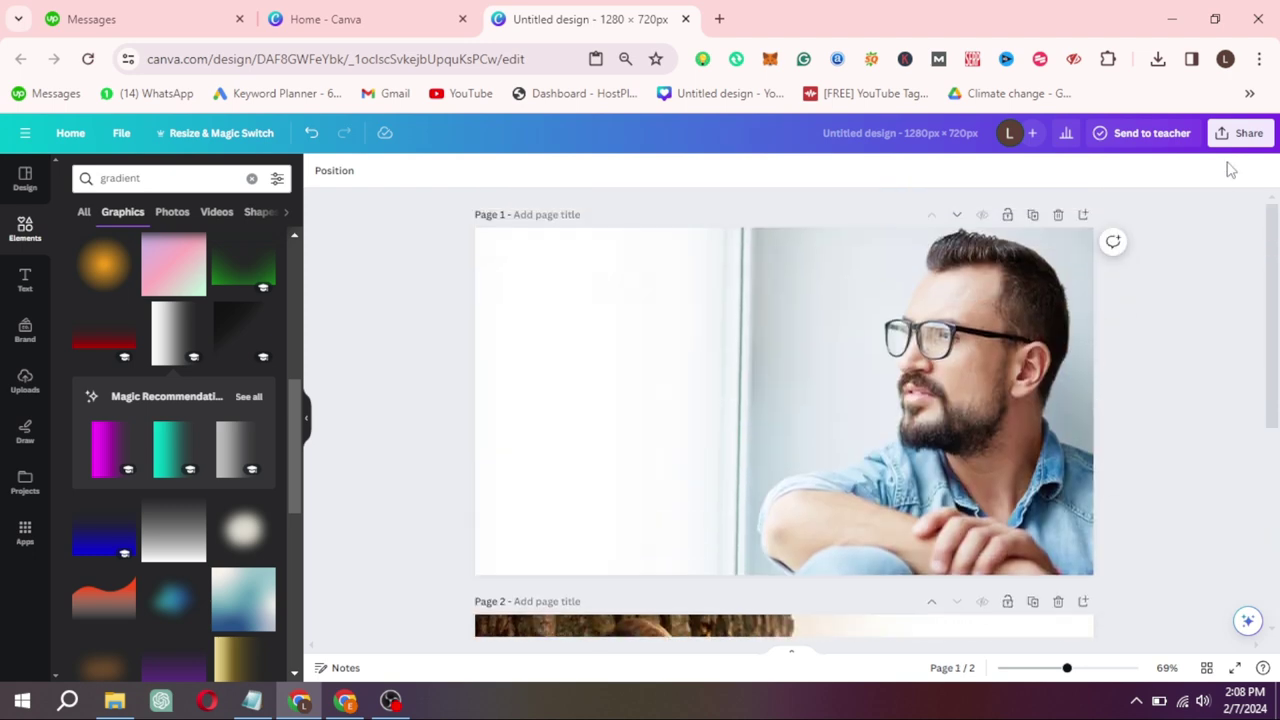
click(1240, 133)
click(1094, 490)
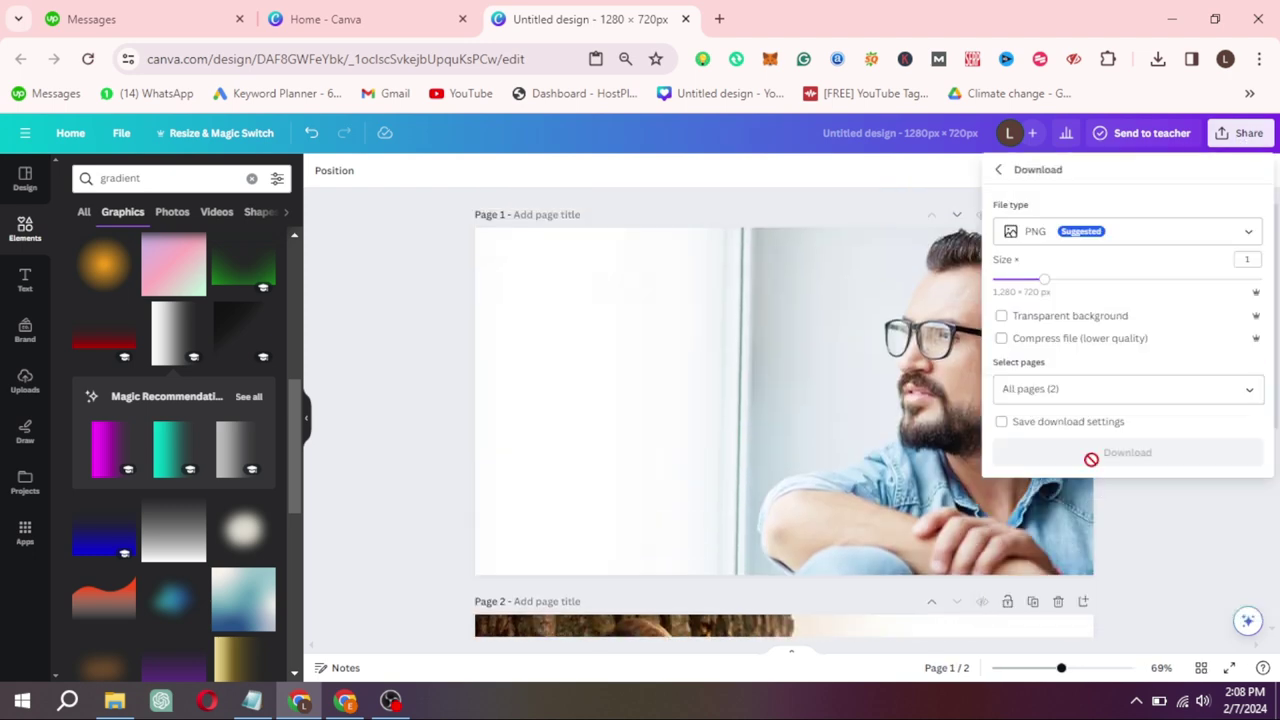
click(1095, 392)
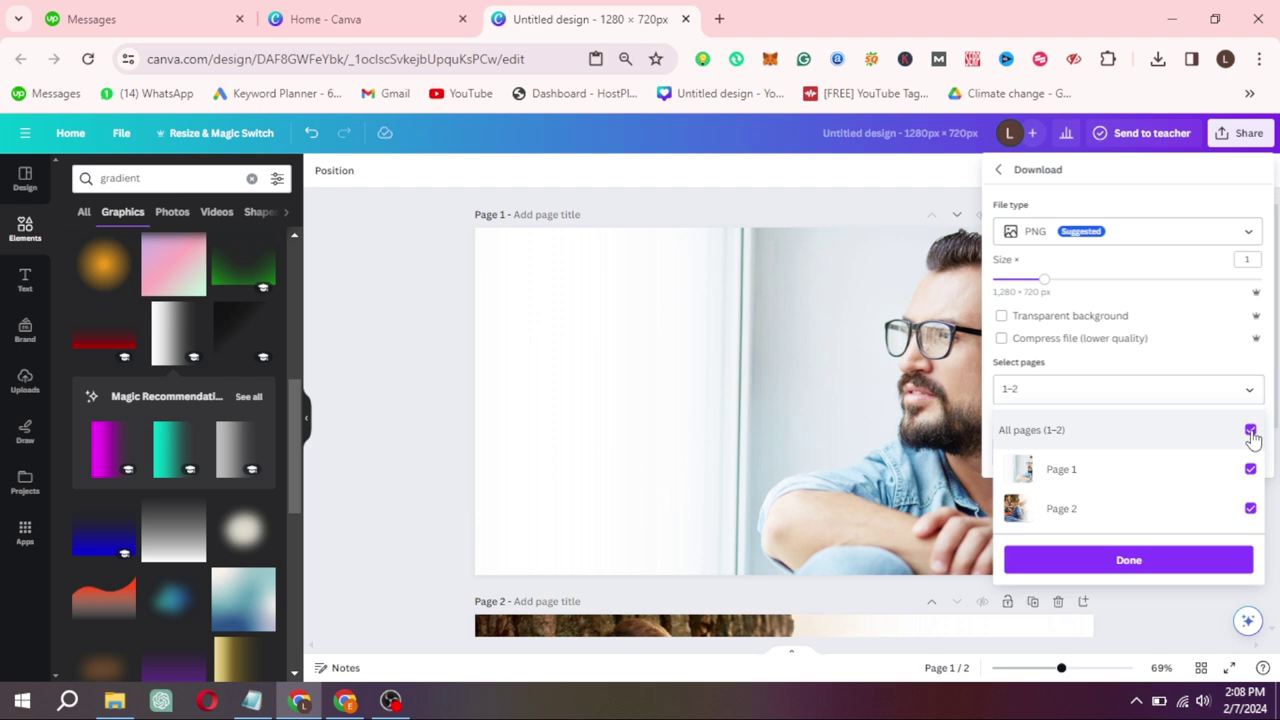
click(1250, 430)
click(1251, 470)
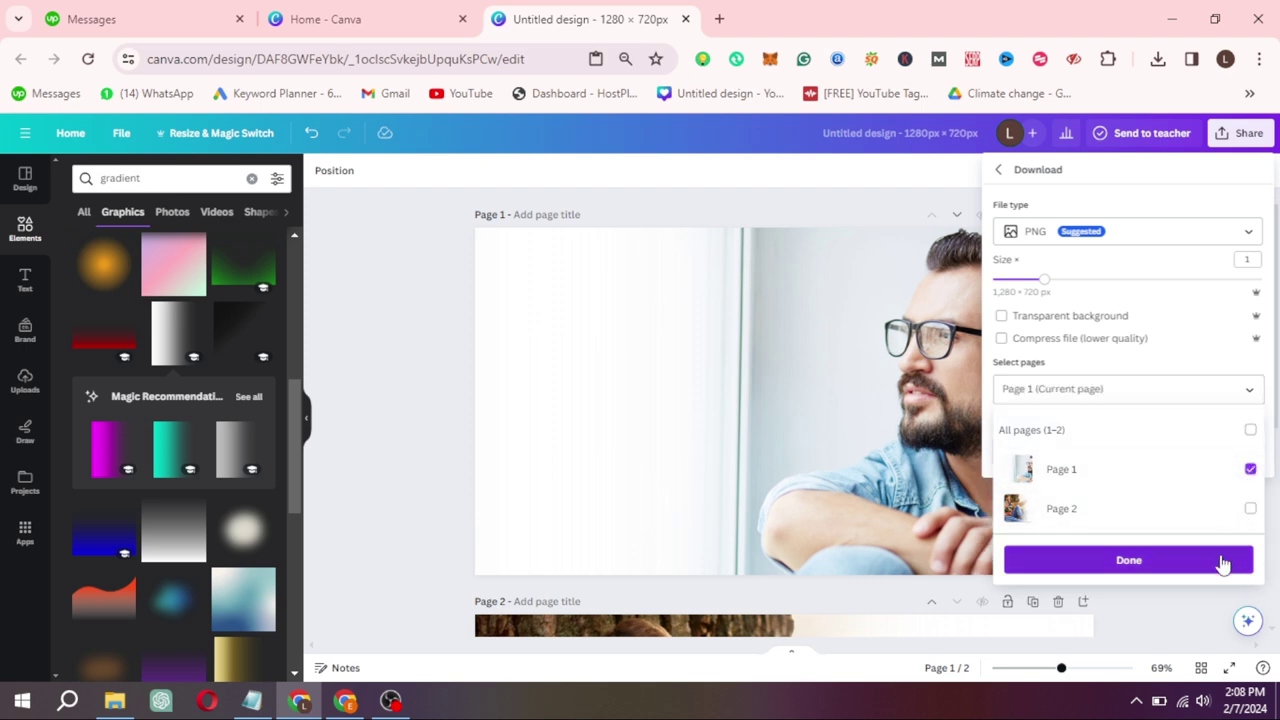
click(1222, 561)
click(1177, 452)
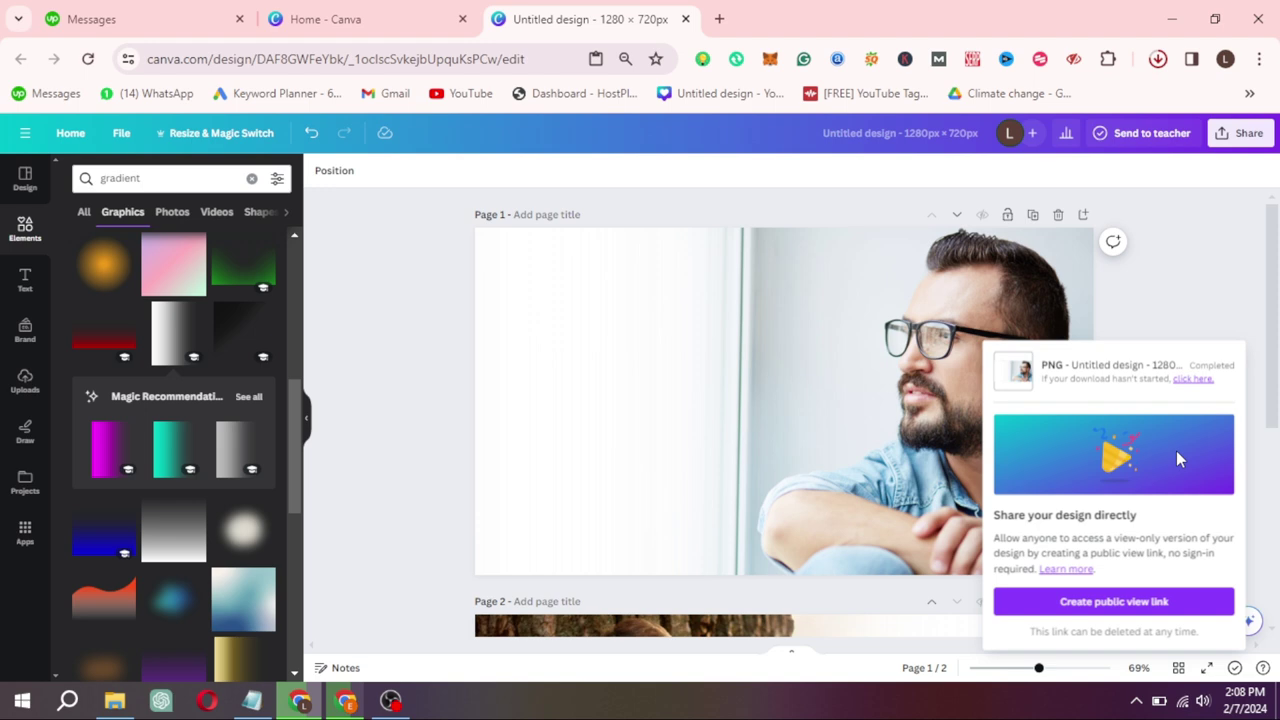
Download a PNG with only Page 2 ticked, then dismiss the download popups
click(1222, 283)
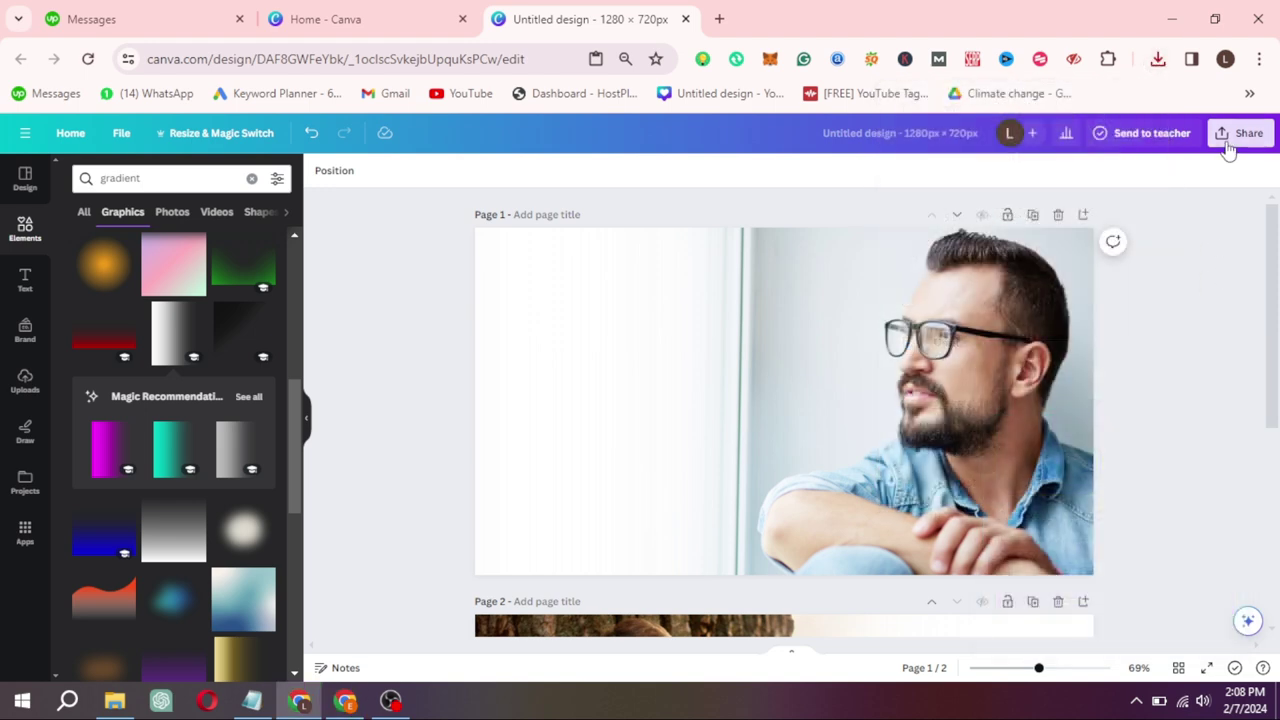
click(1236, 137)
click(1127, 489)
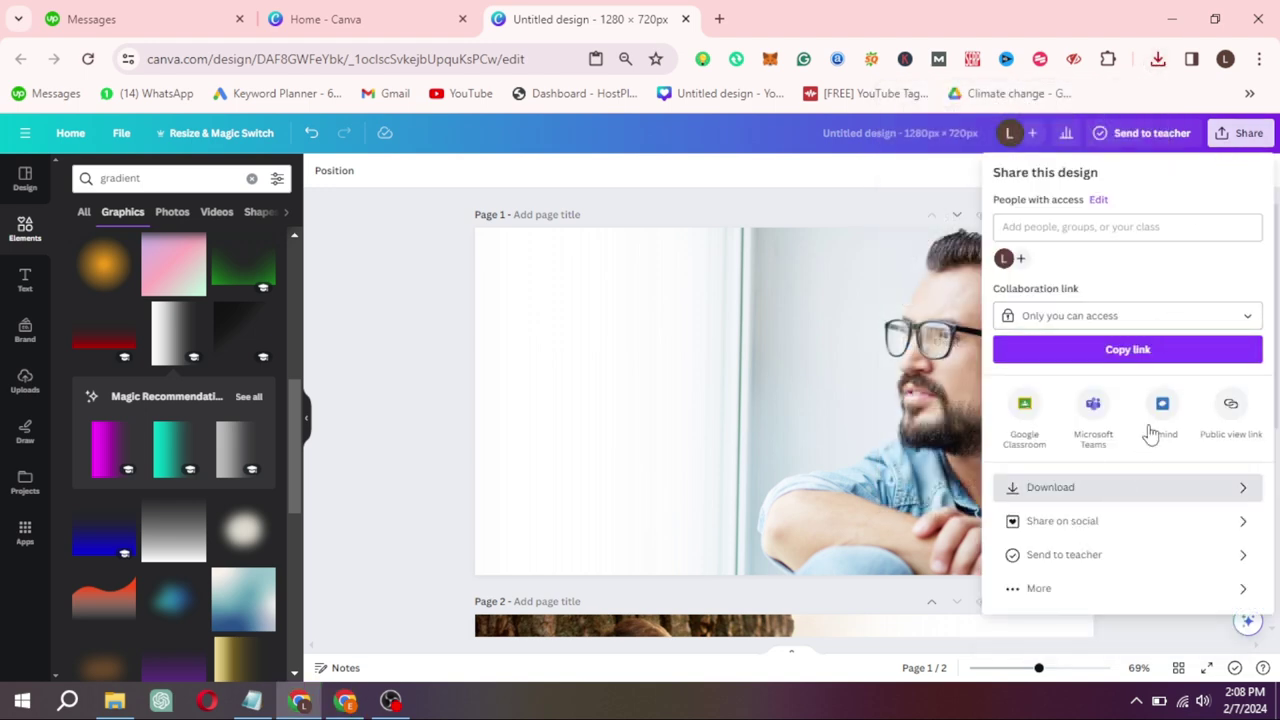
click(1137, 386)
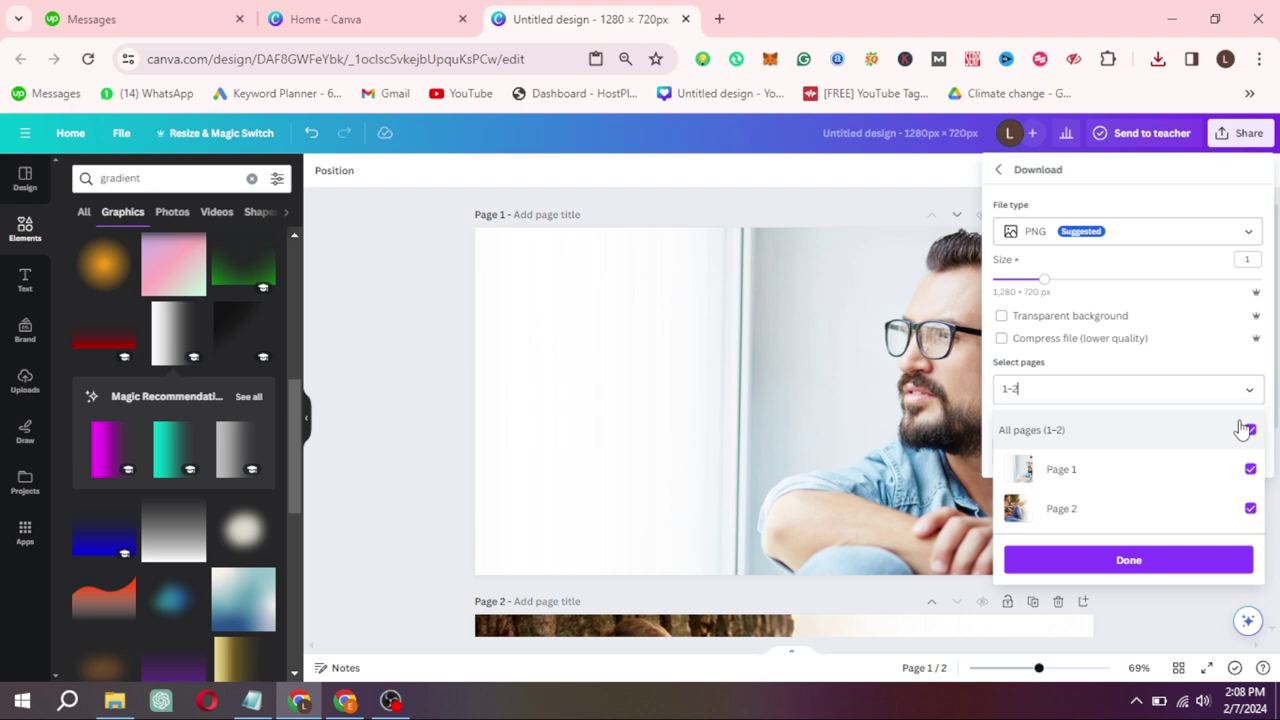
click(1250, 432)
click(1250, 510)
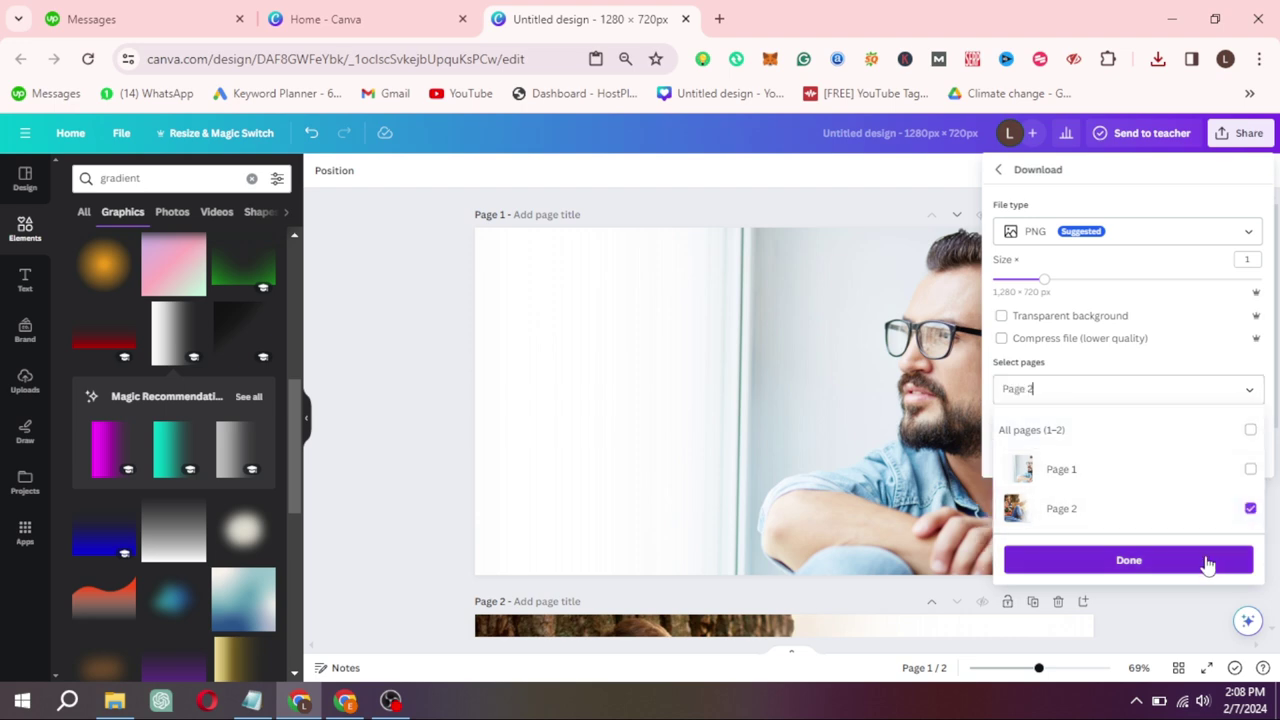
click(1206, 561)
click(1134, 449)
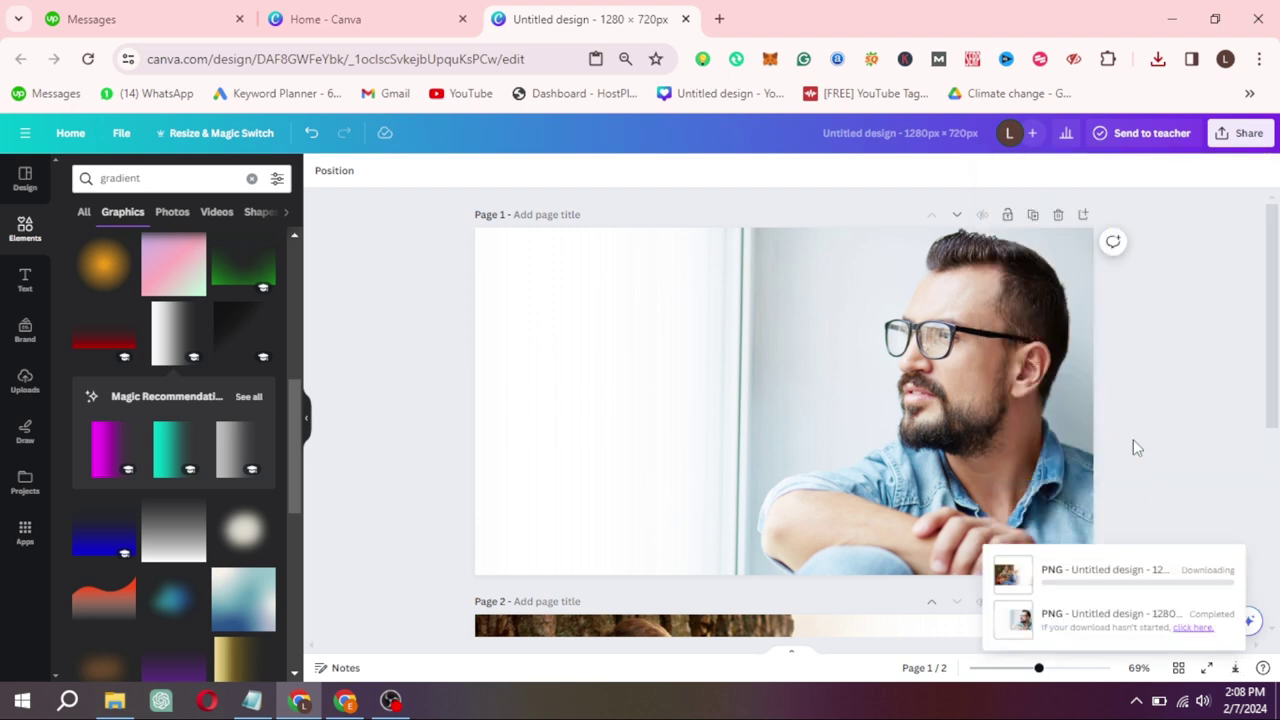
click(422, 450)
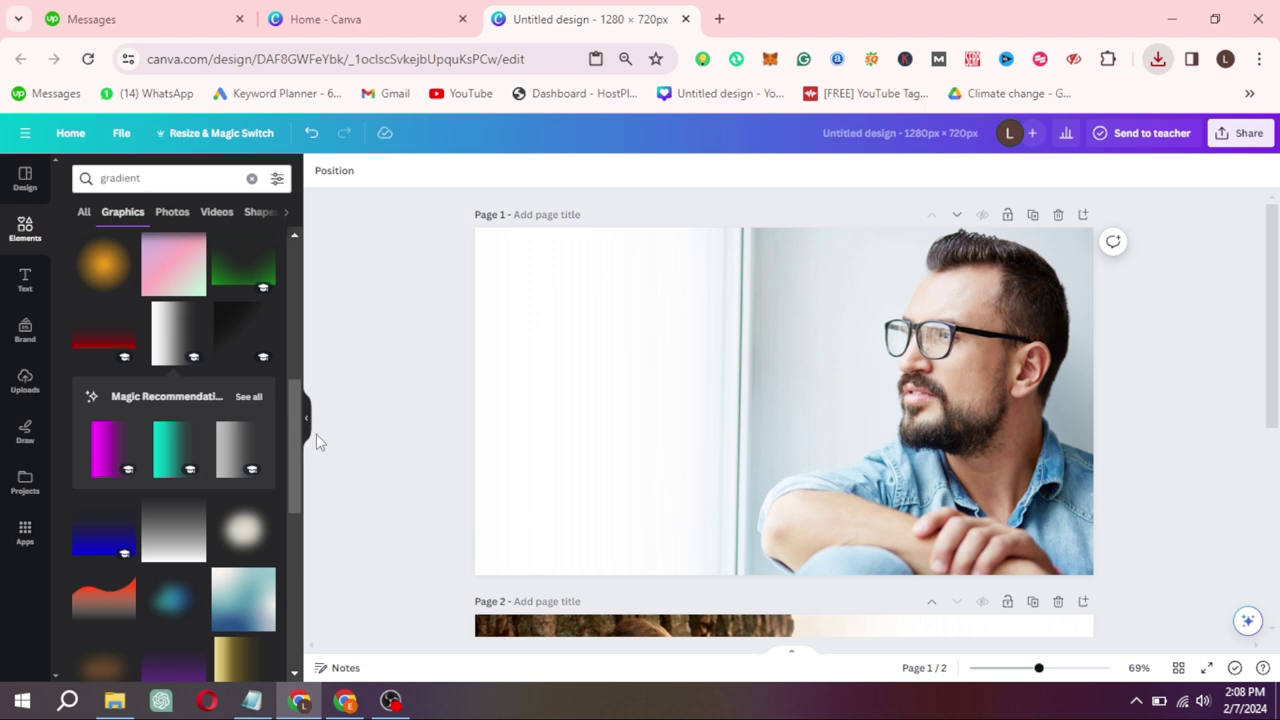
scroll(418, 445, down, 5)
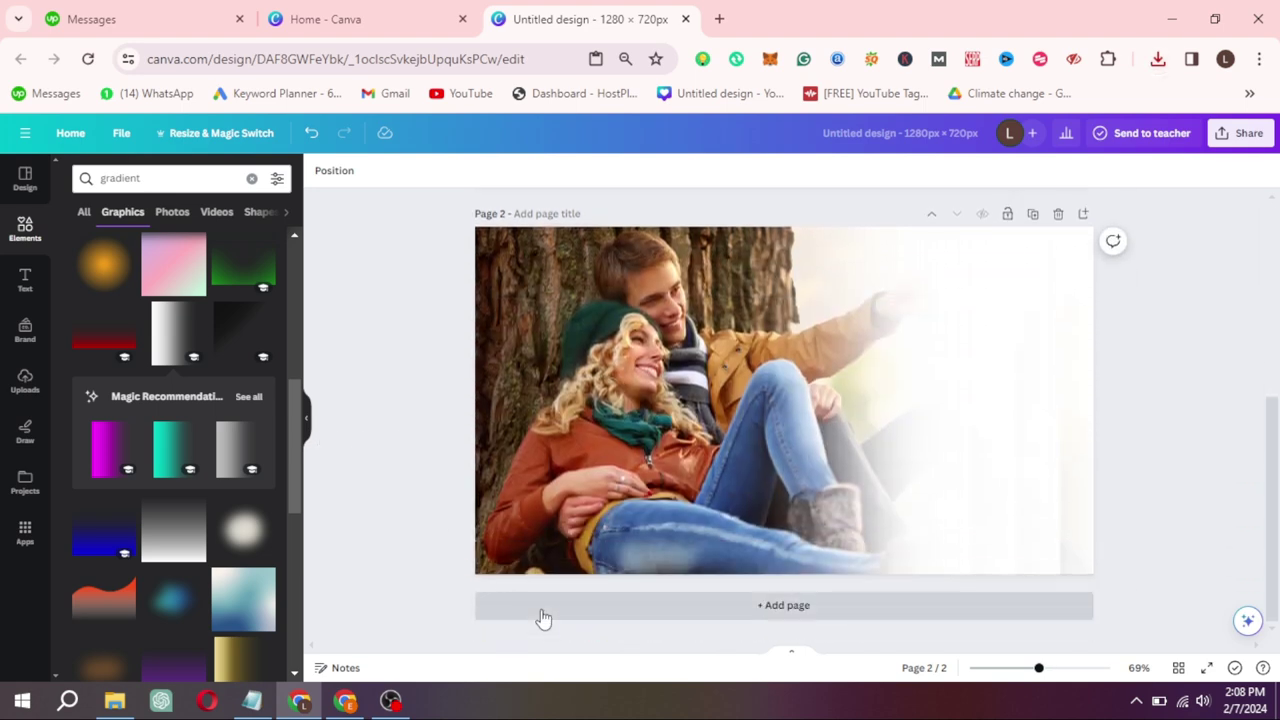
Add page 3 with the man photo and the couple photo enlarged to 1280×720
click(490, 607)
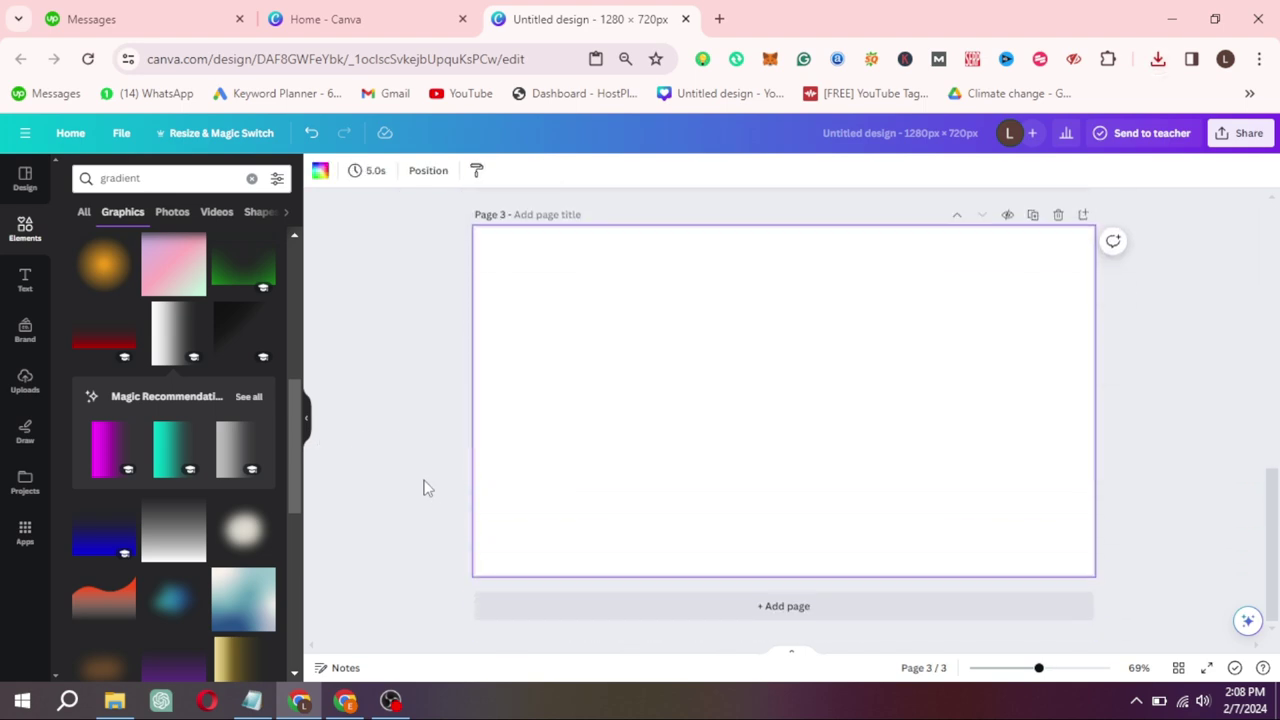
click(25, 380)
click(225, 333)
drag(121, 333, 523, 291)
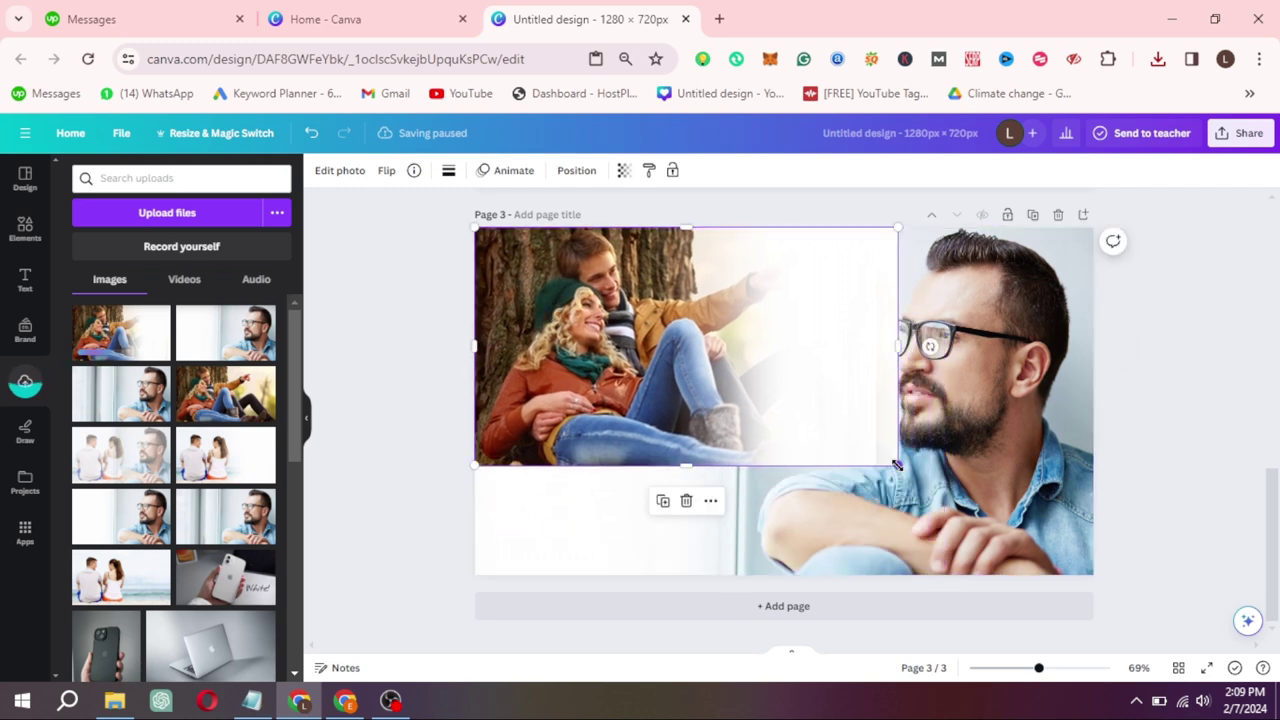
drag(897, 465, 1082, 590)
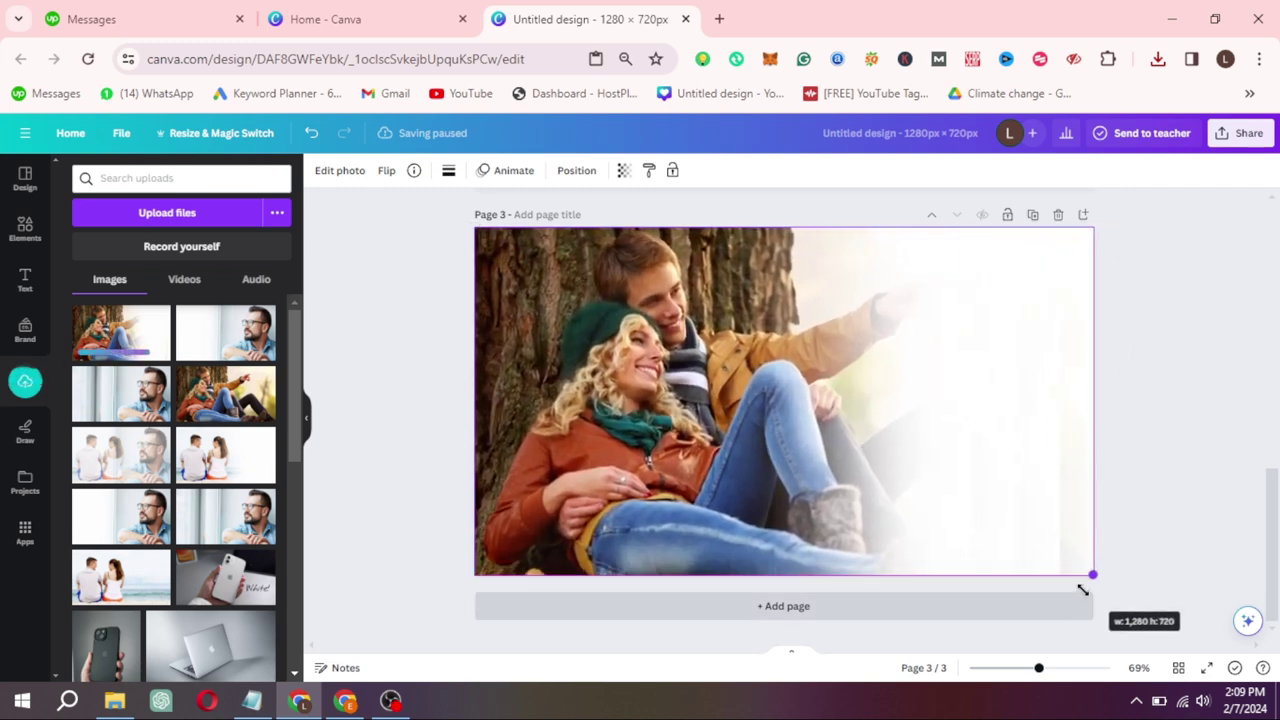
click(389, 335)
Set the couple photo's transparency to about 48
click(543, 358)
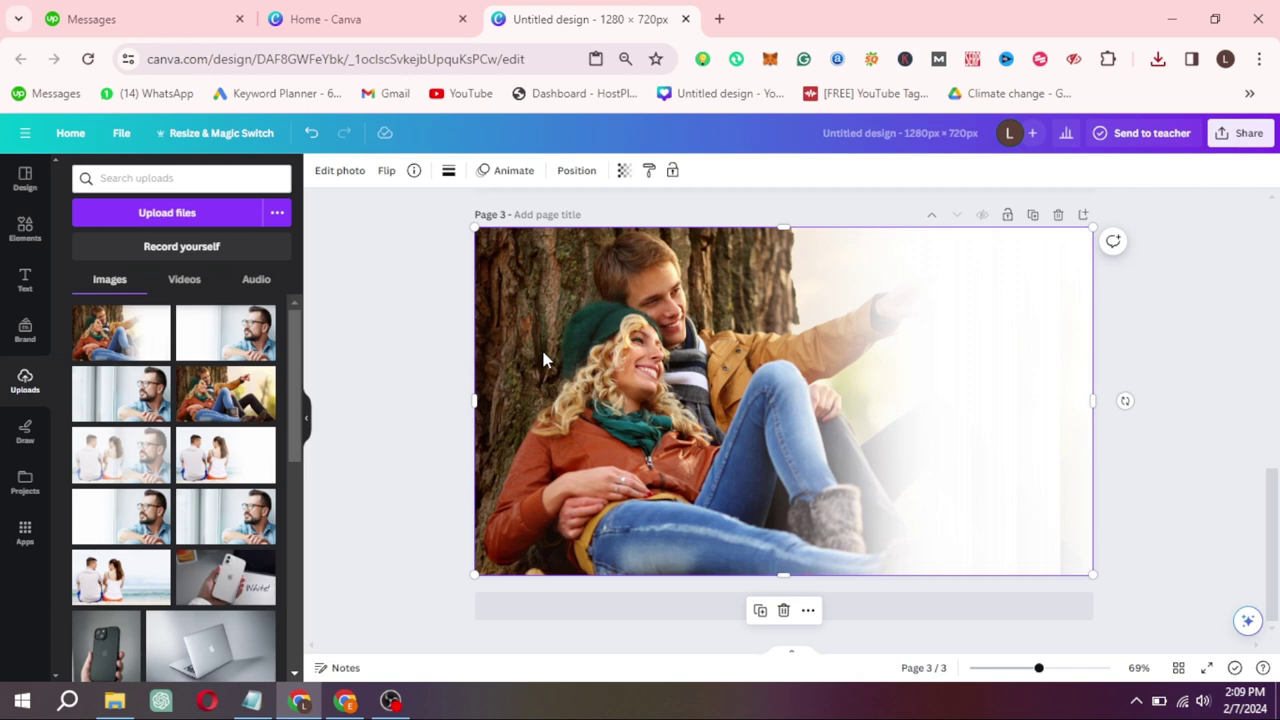
click(623, 171)
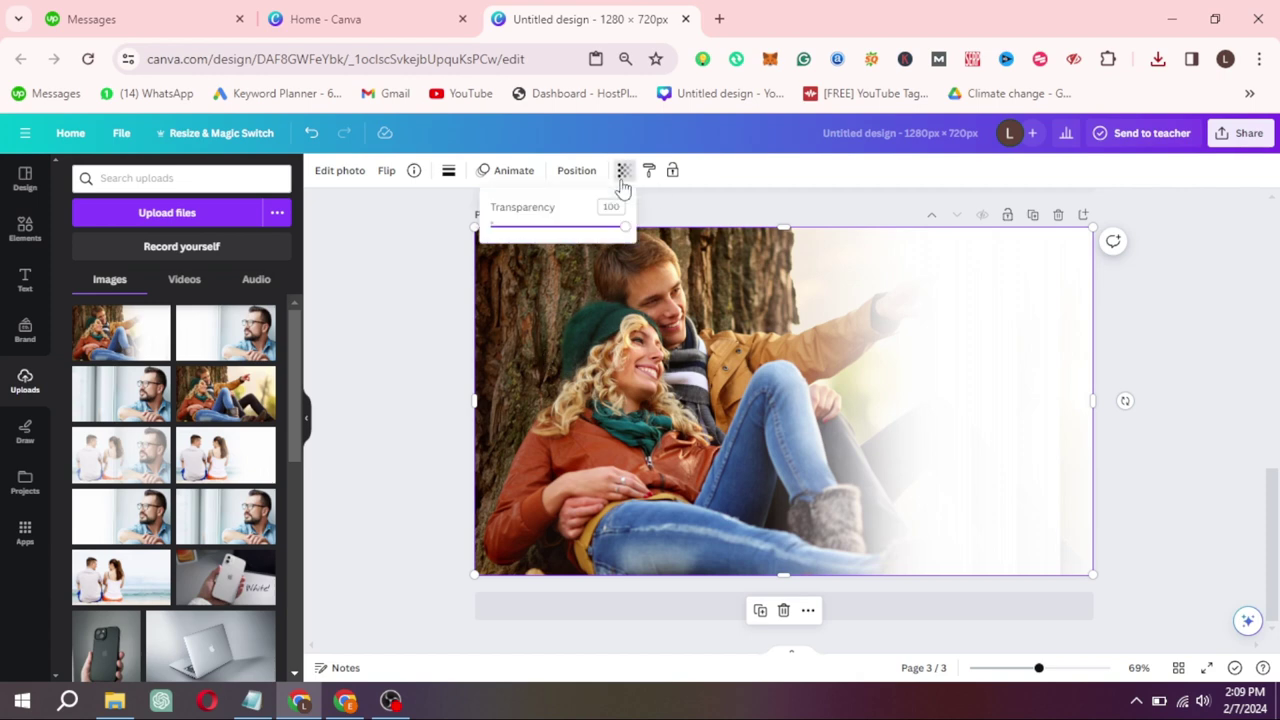
drag(566, 235, 557, 232)
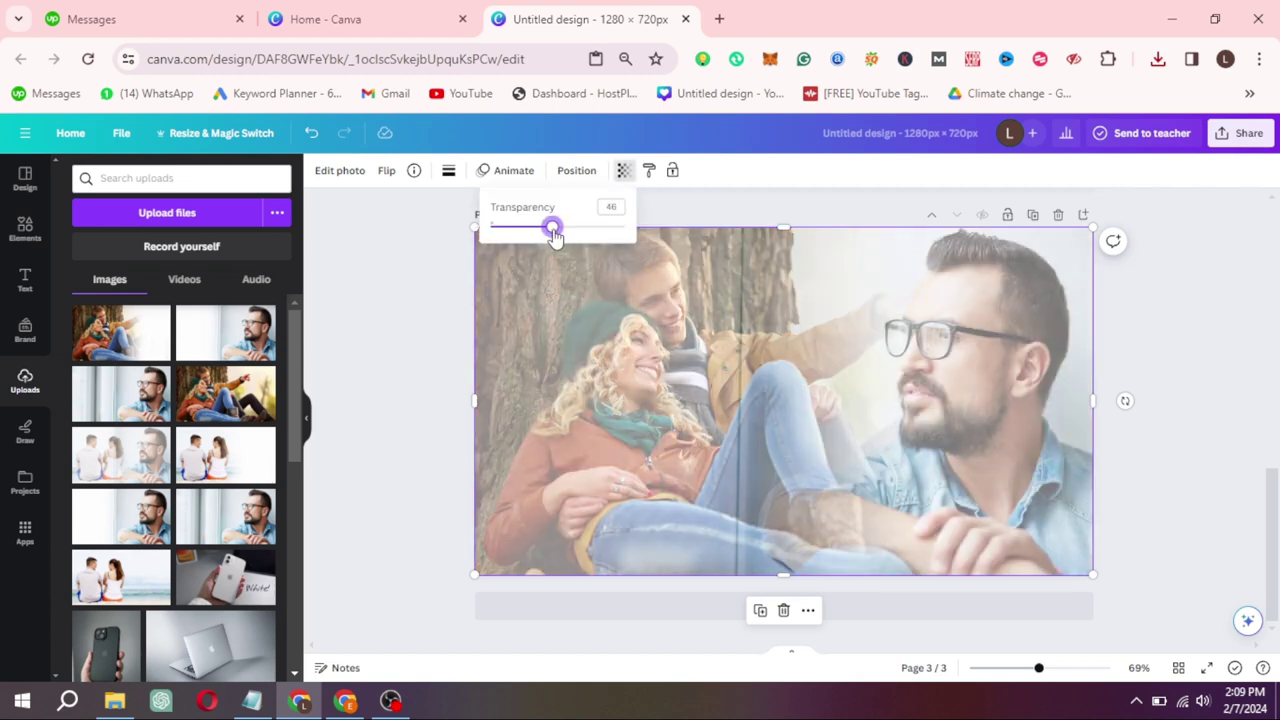
click(447, 278)
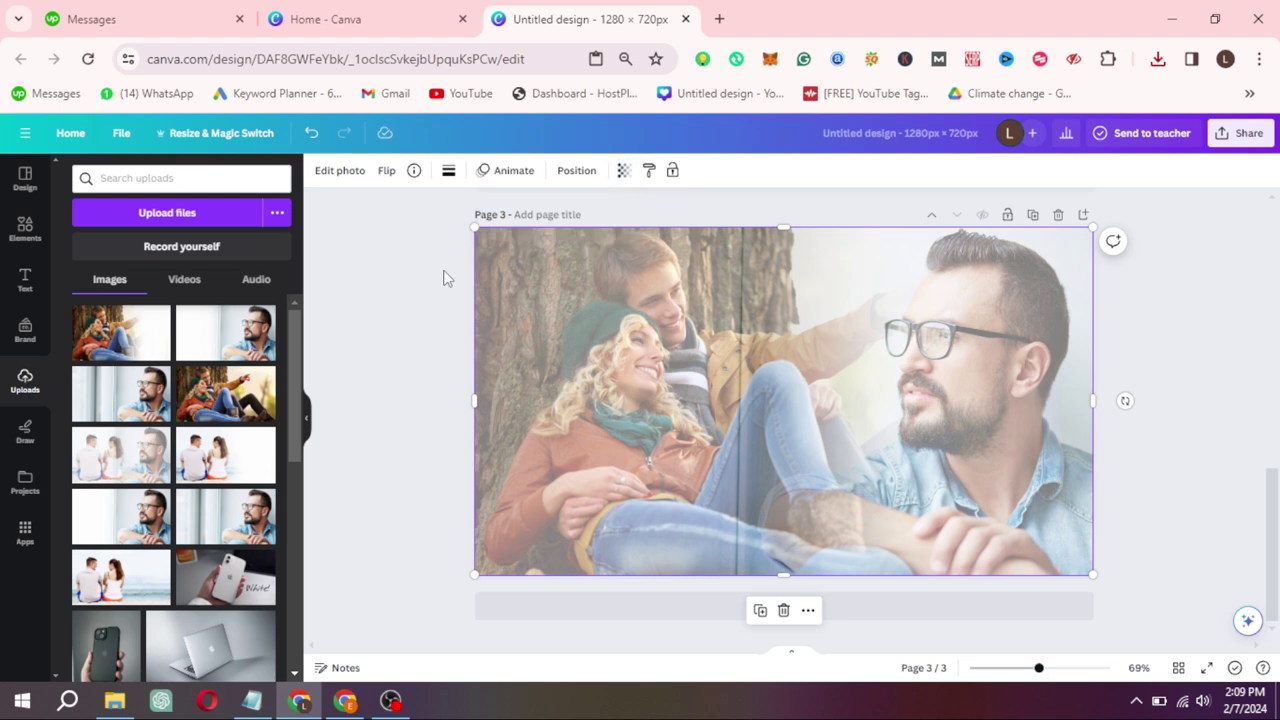
Download a PNG with only Page 3 selected, then add a blank page 4
click(1226, 135)
click(1111, 488)
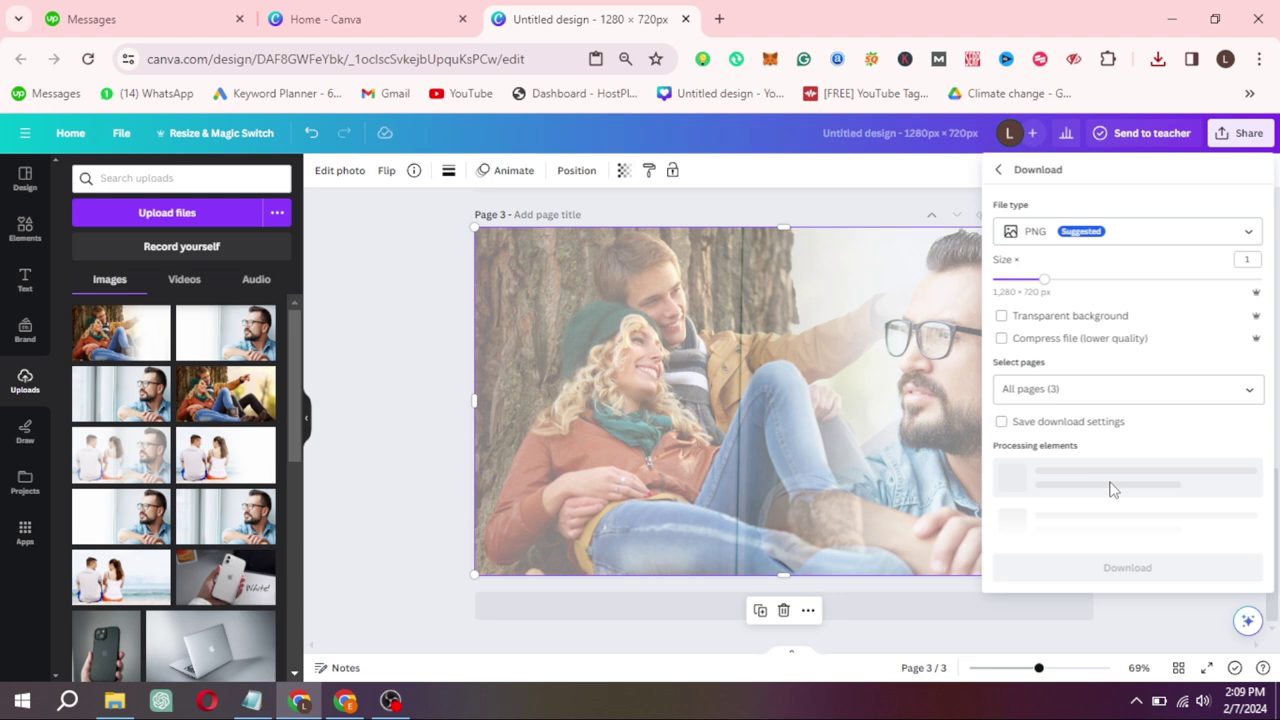
click(1151, 388)
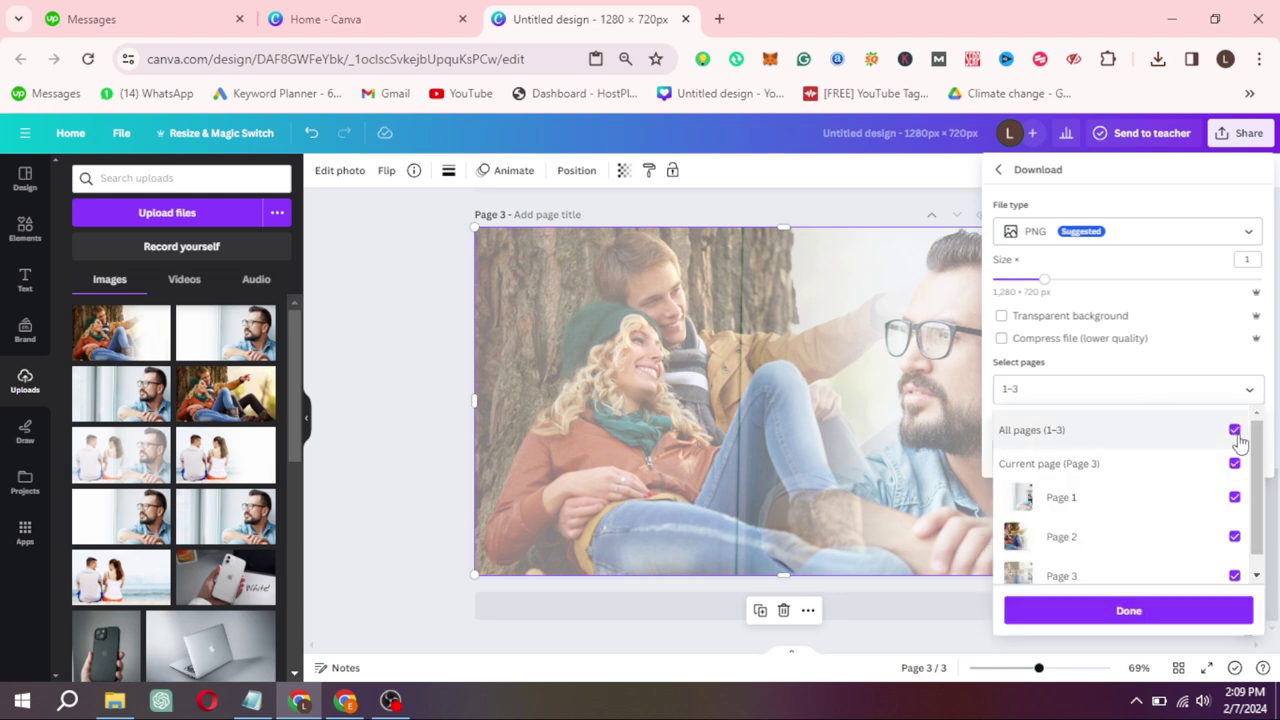
click(1234, 430)
click(1234, 577)
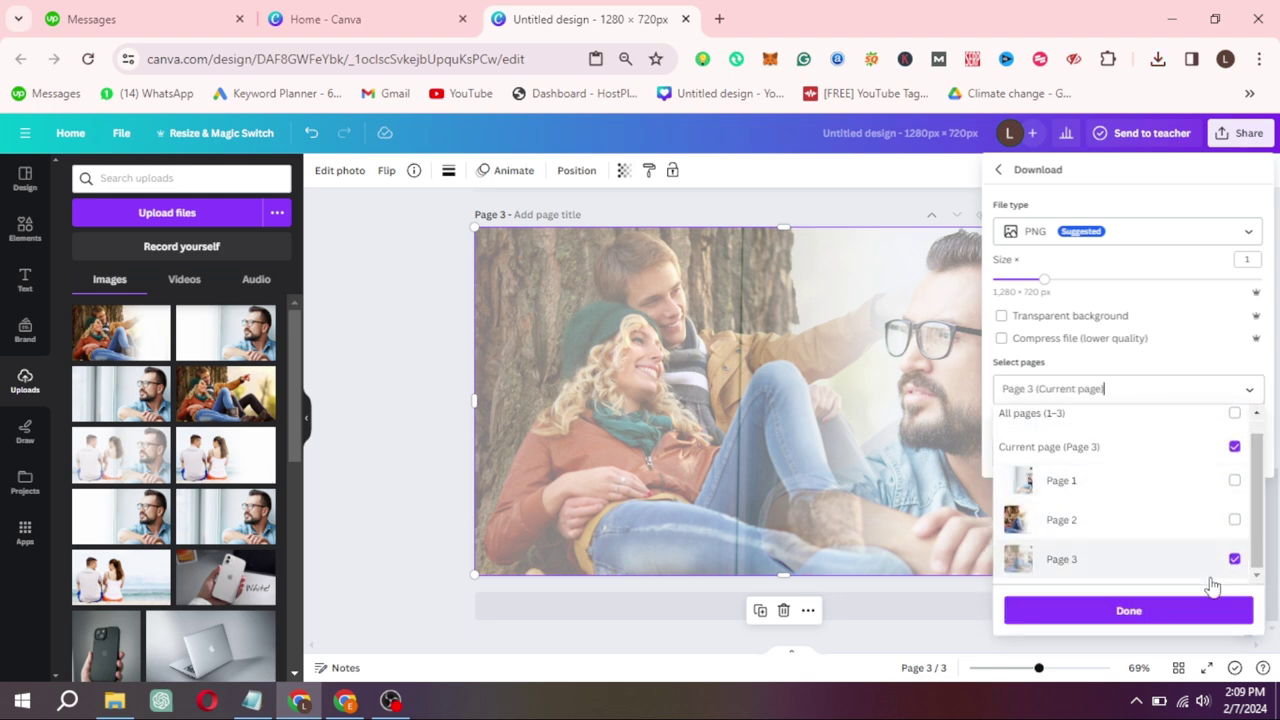
click(1208, 610)
click(1160, 455)
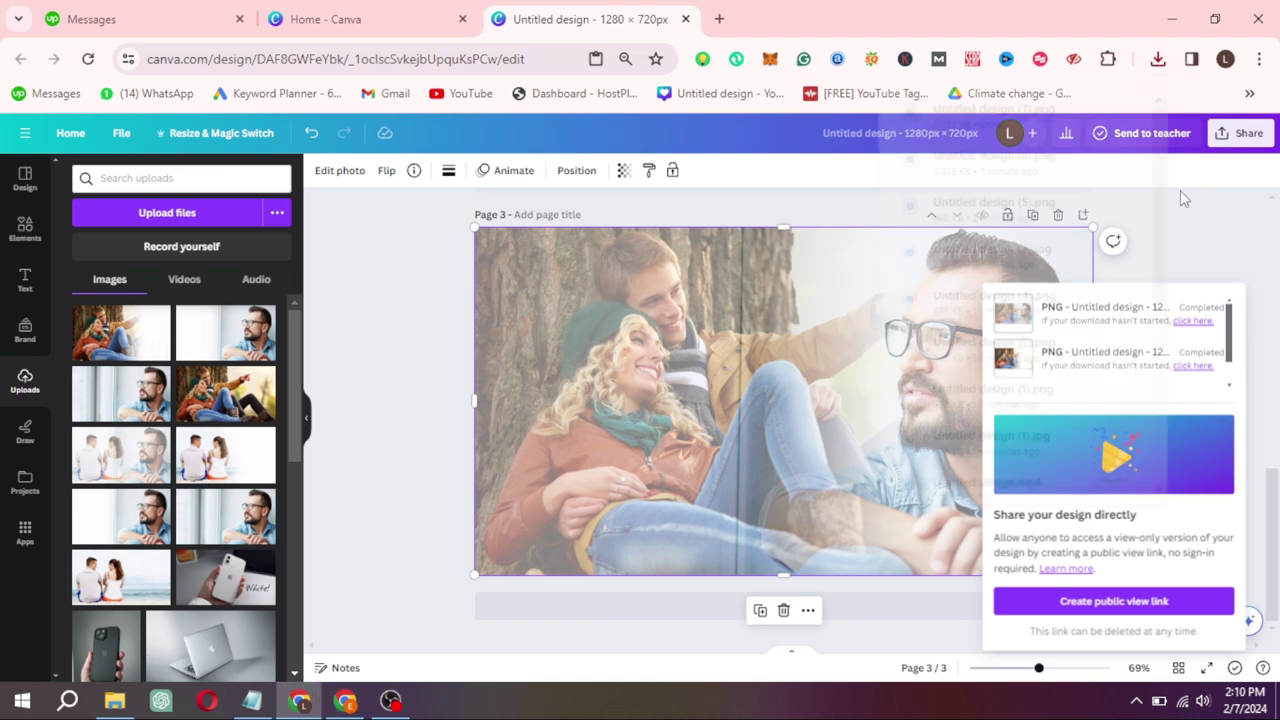
click(1040, 606)
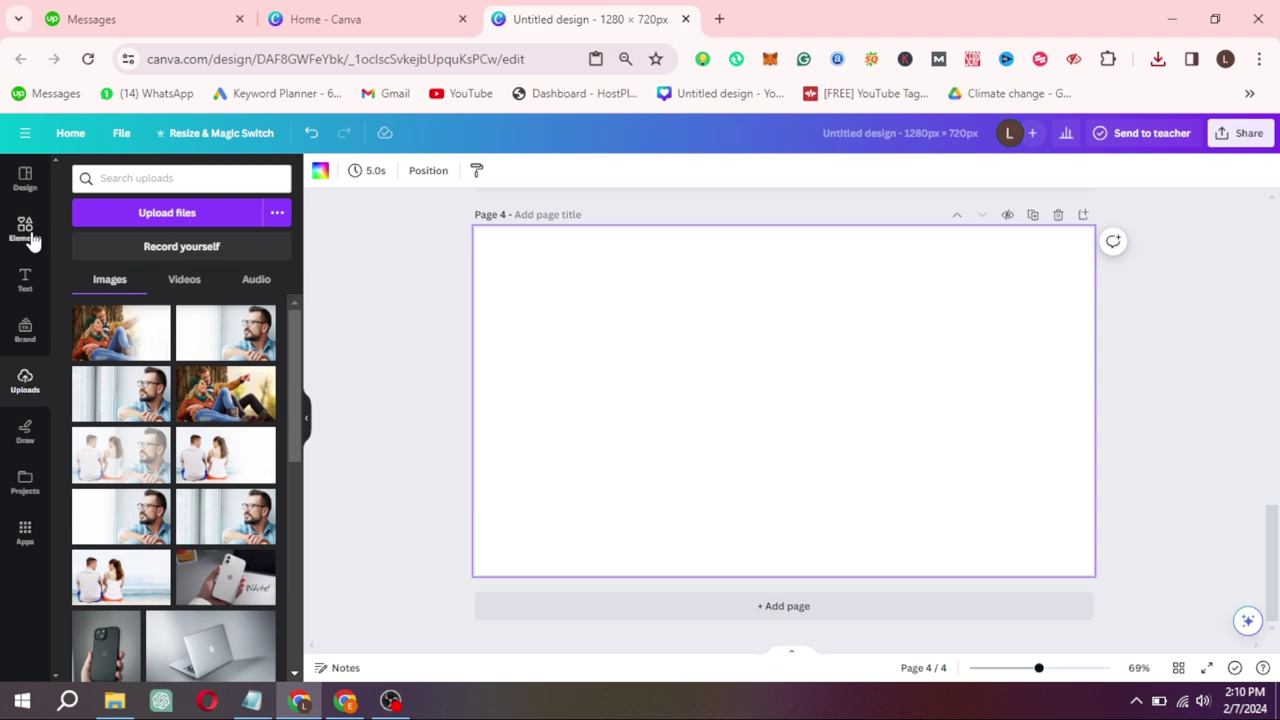
Upload 'Untitled design (7)' from Downloads and stretch it to fill the 1280×720 page 4
click(140, 220)
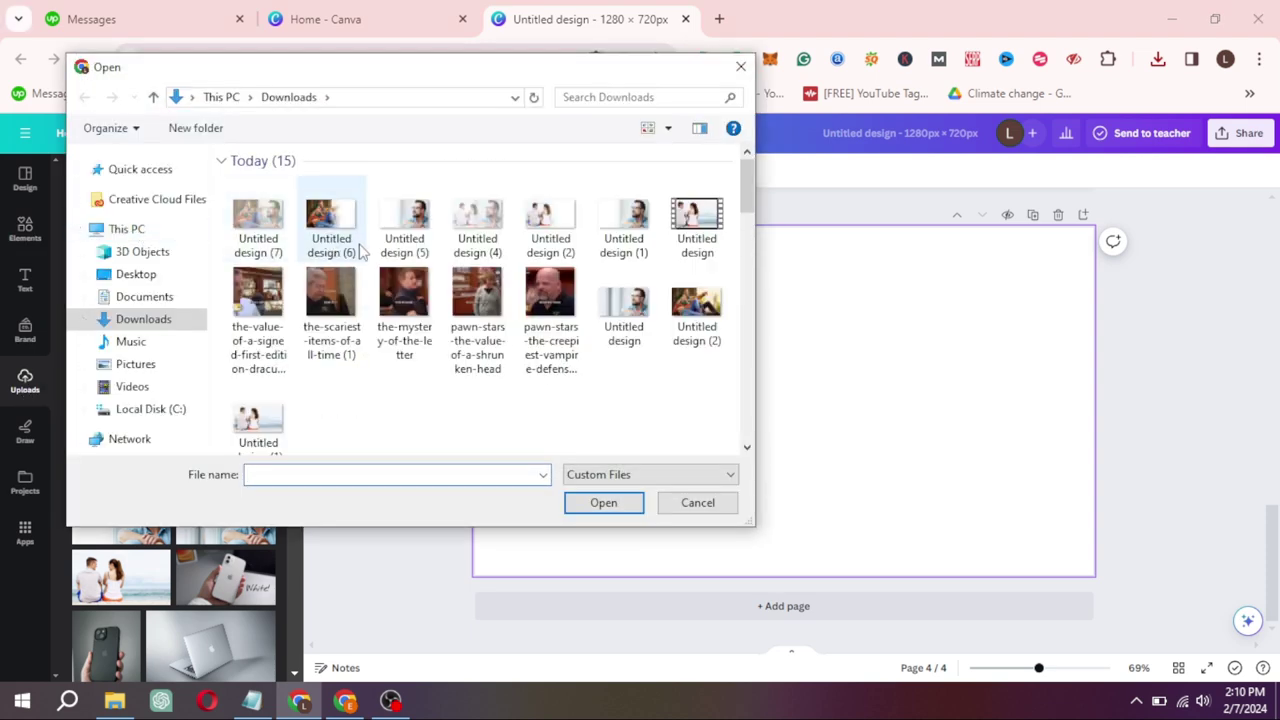
click(257, 222)
click(604, 503)
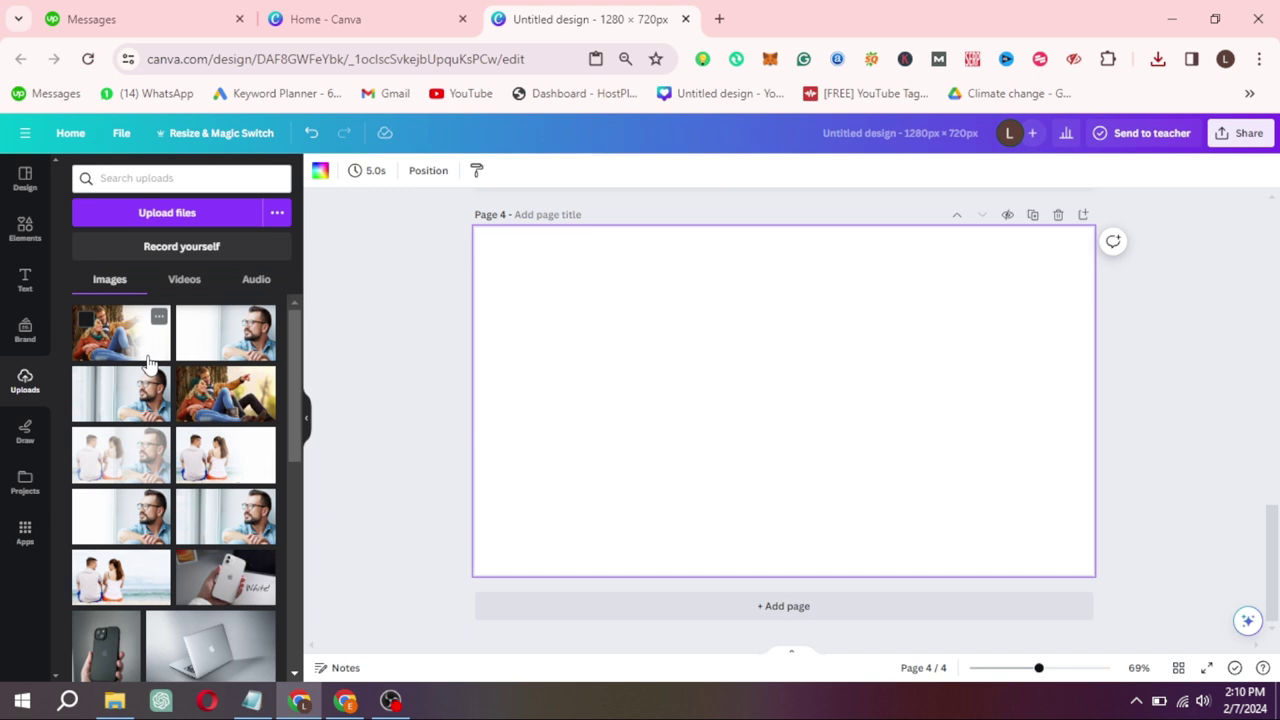
drag(129, 355, 417, 320)
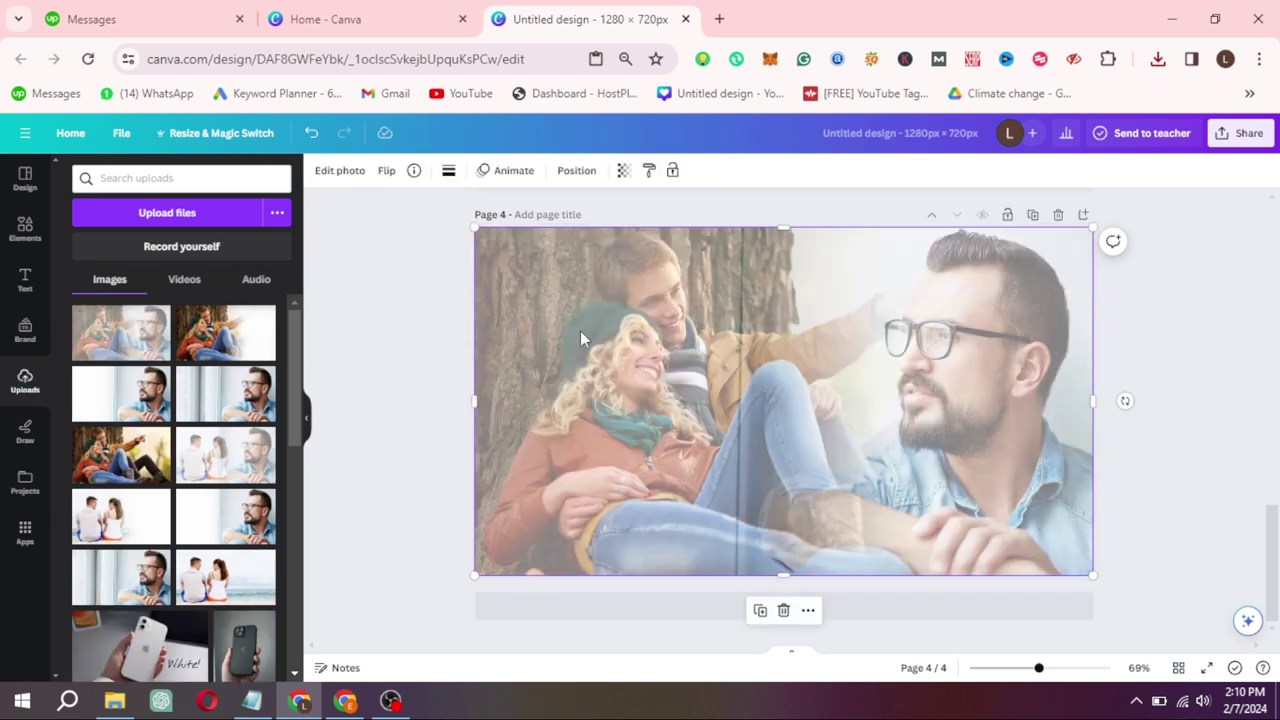
click(466, 337)
click(548, 348)
Adjust the page 4 composite photo: brightness -43, contrast 100, saturation 41
click(339, 186)
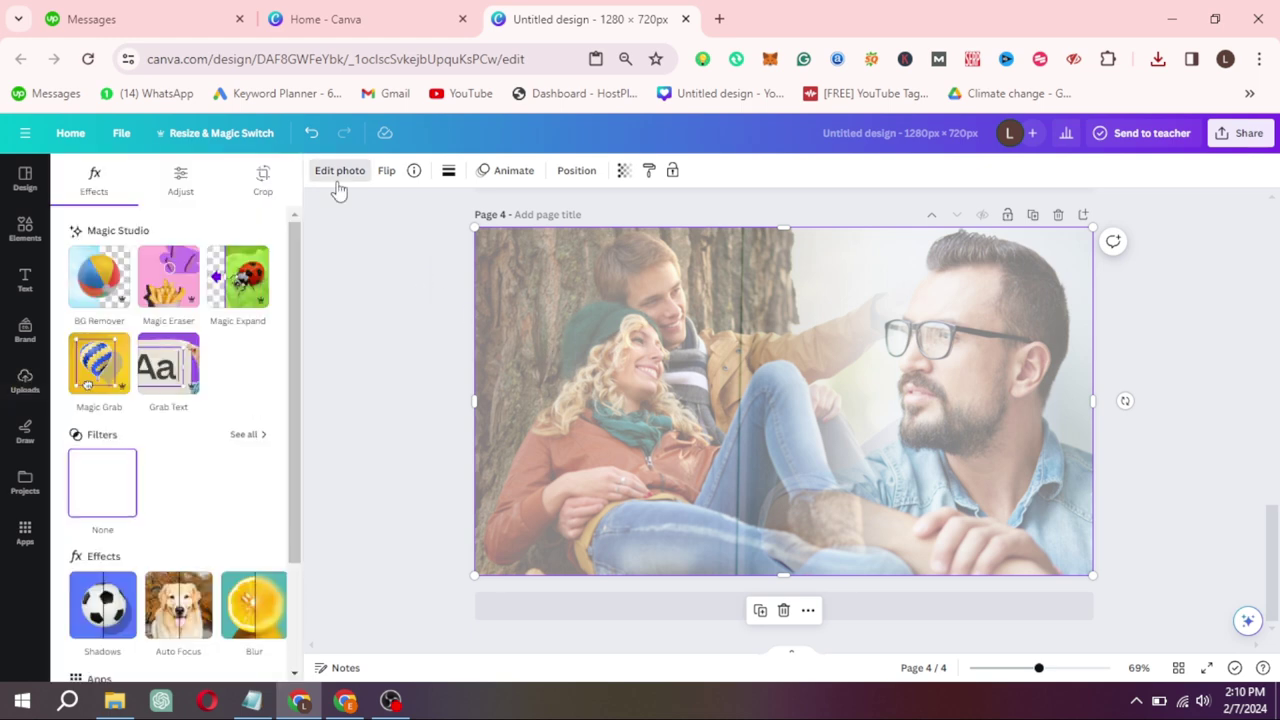
click(182, 183)
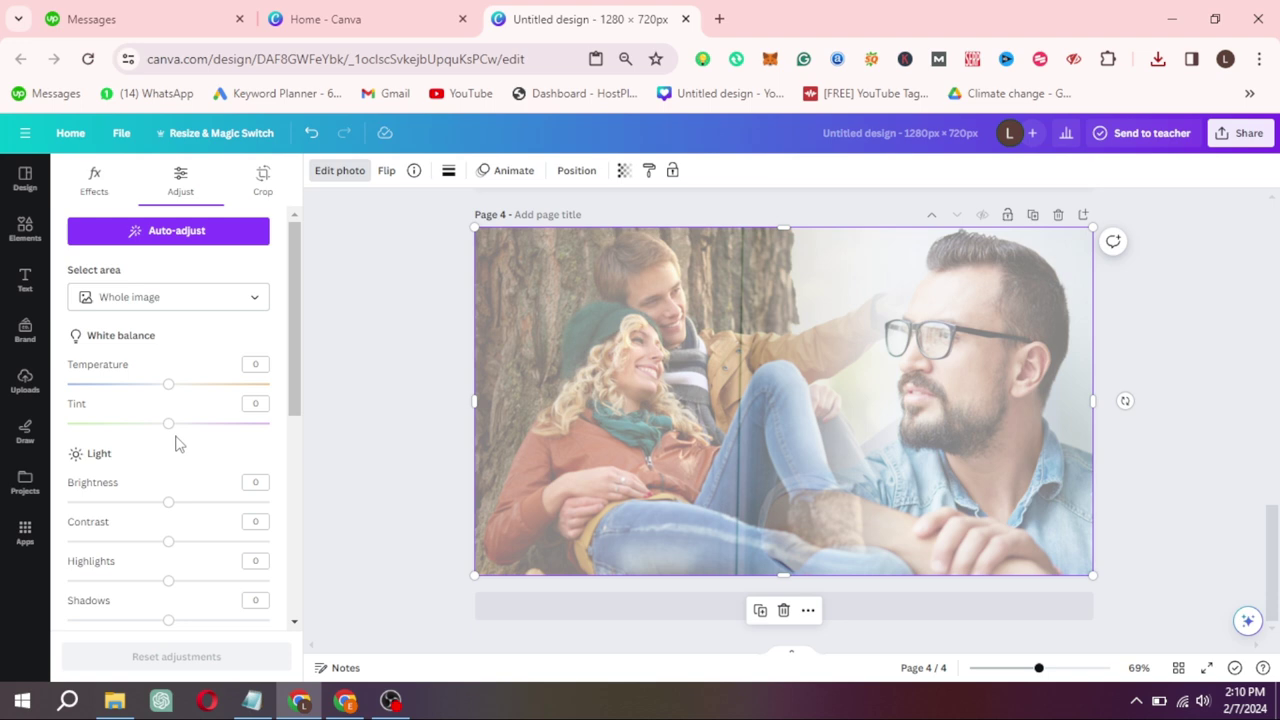
drag(169, 510, 281, 556)
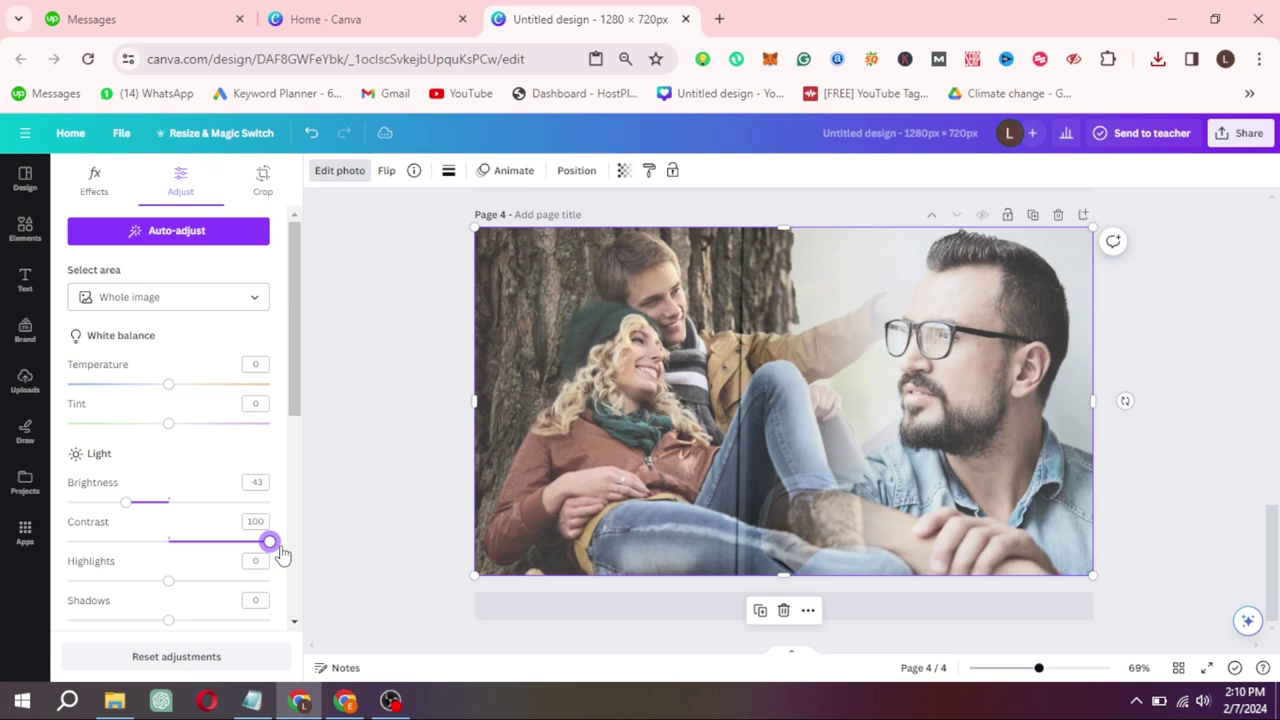
scroll(225, 543, down, 2)
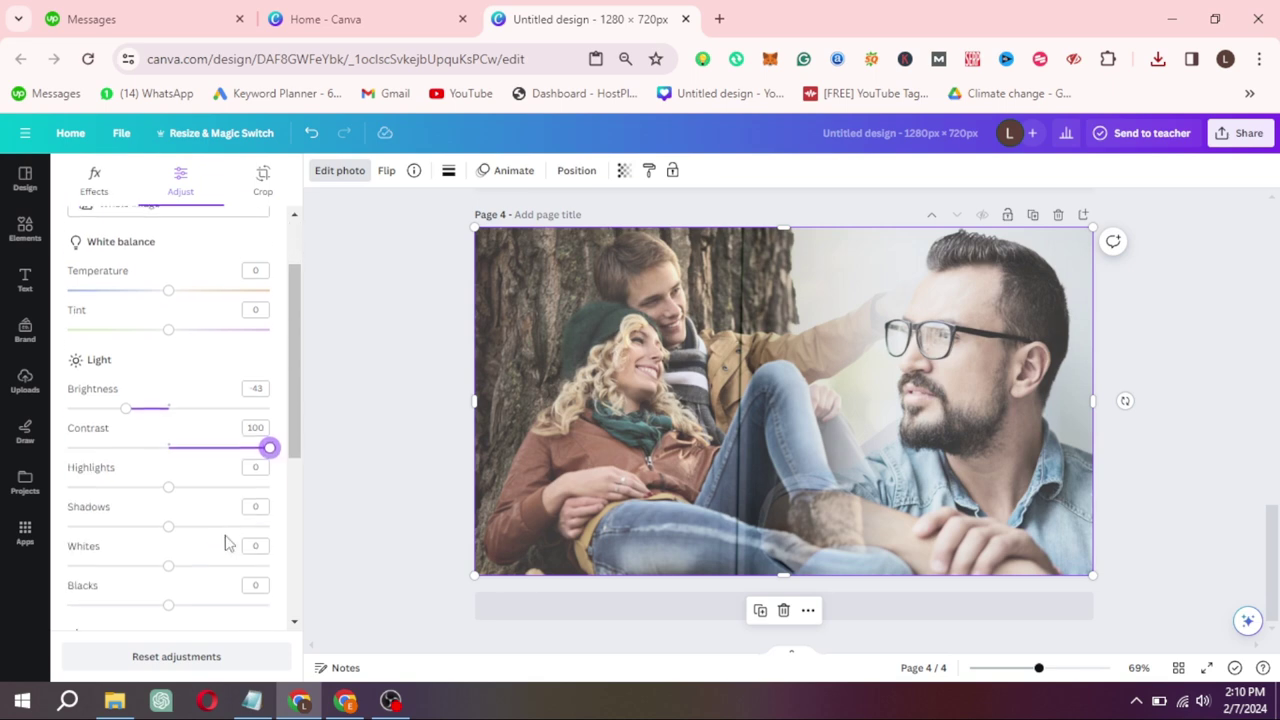
scroll(225, 543, down, 4)
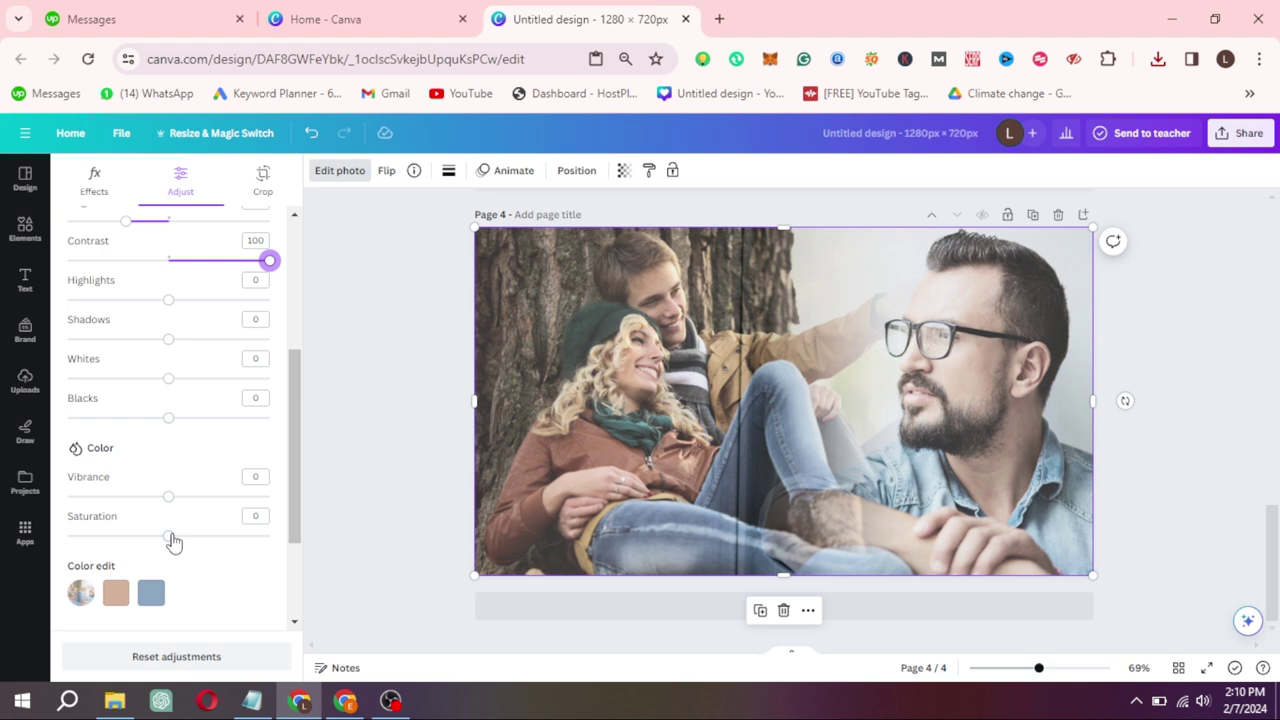
drag(169, 537, 196, 537)
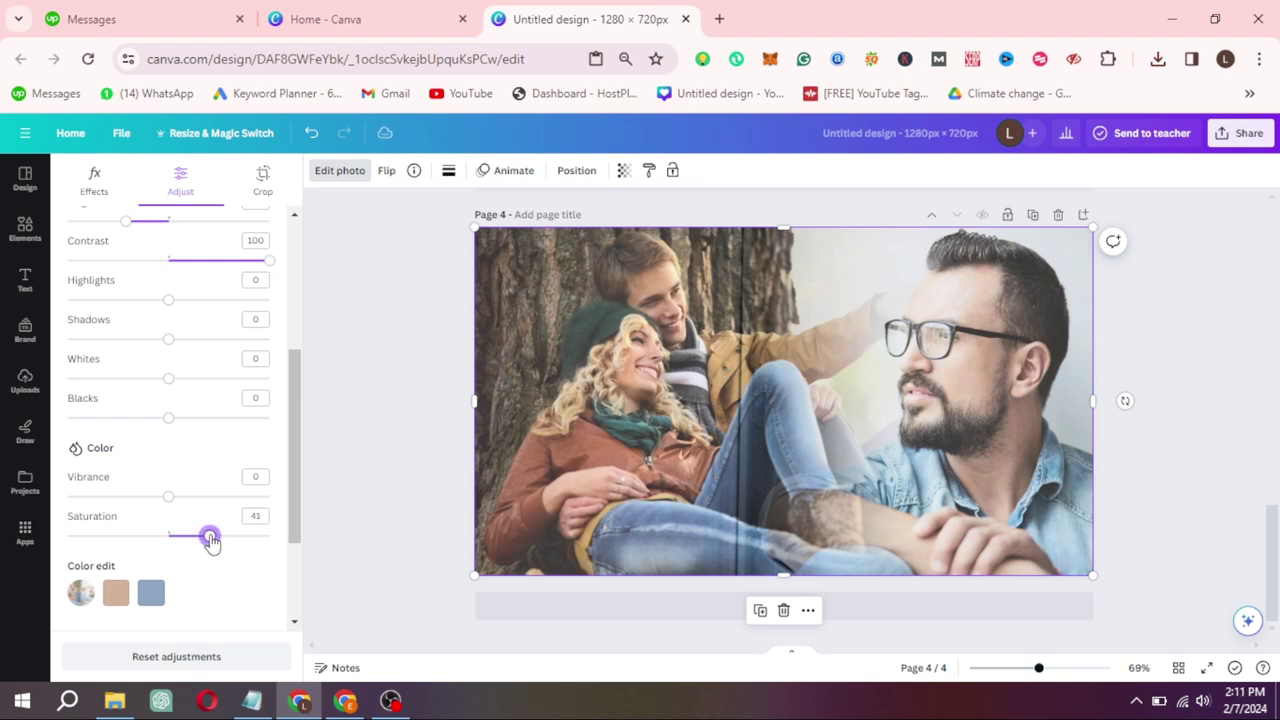
Download page 4 alone as PNG 'Untitled design (8).png' and show Chrome's downloads list
key(Escape)
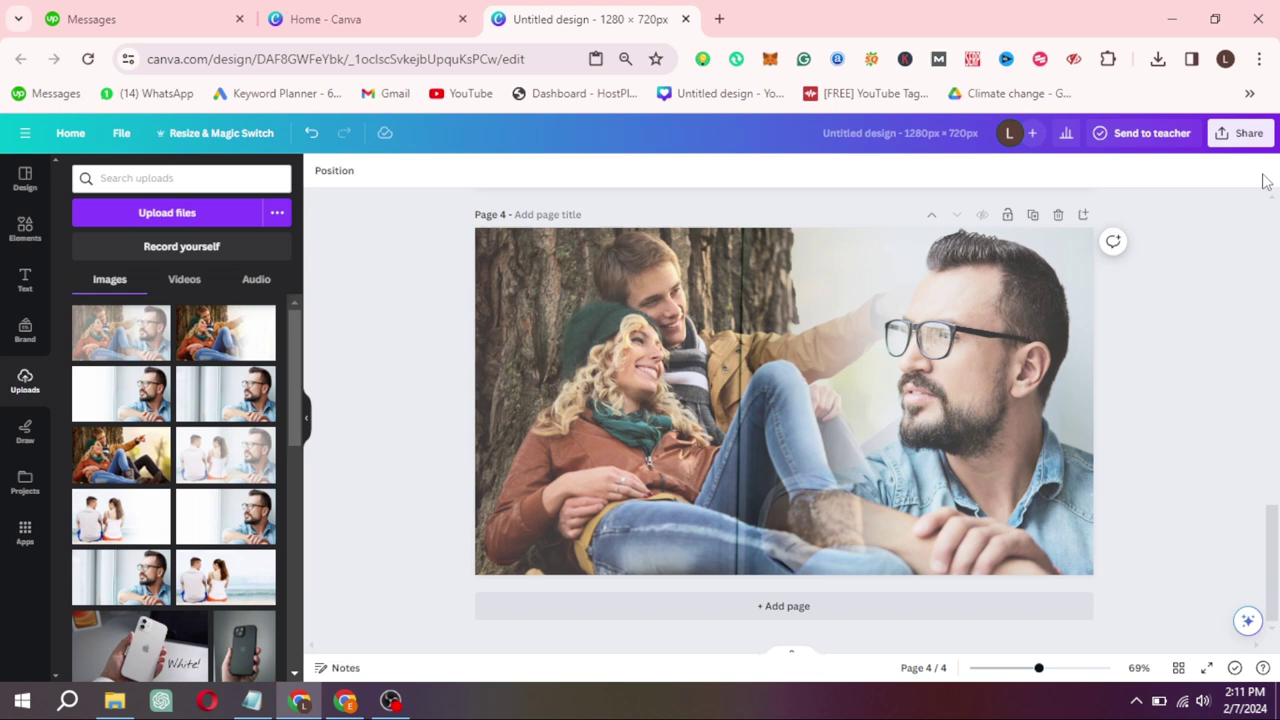
click(1240, 133)
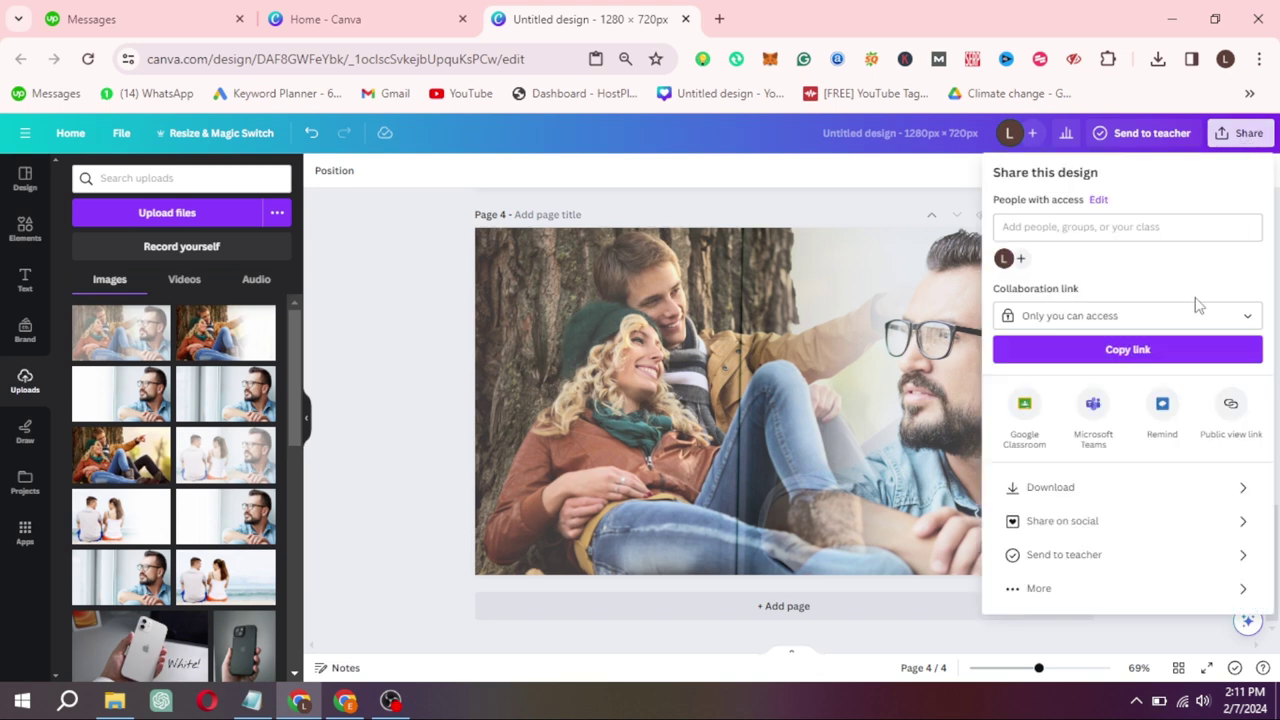
click(1062, 490)
click(1108, 388)
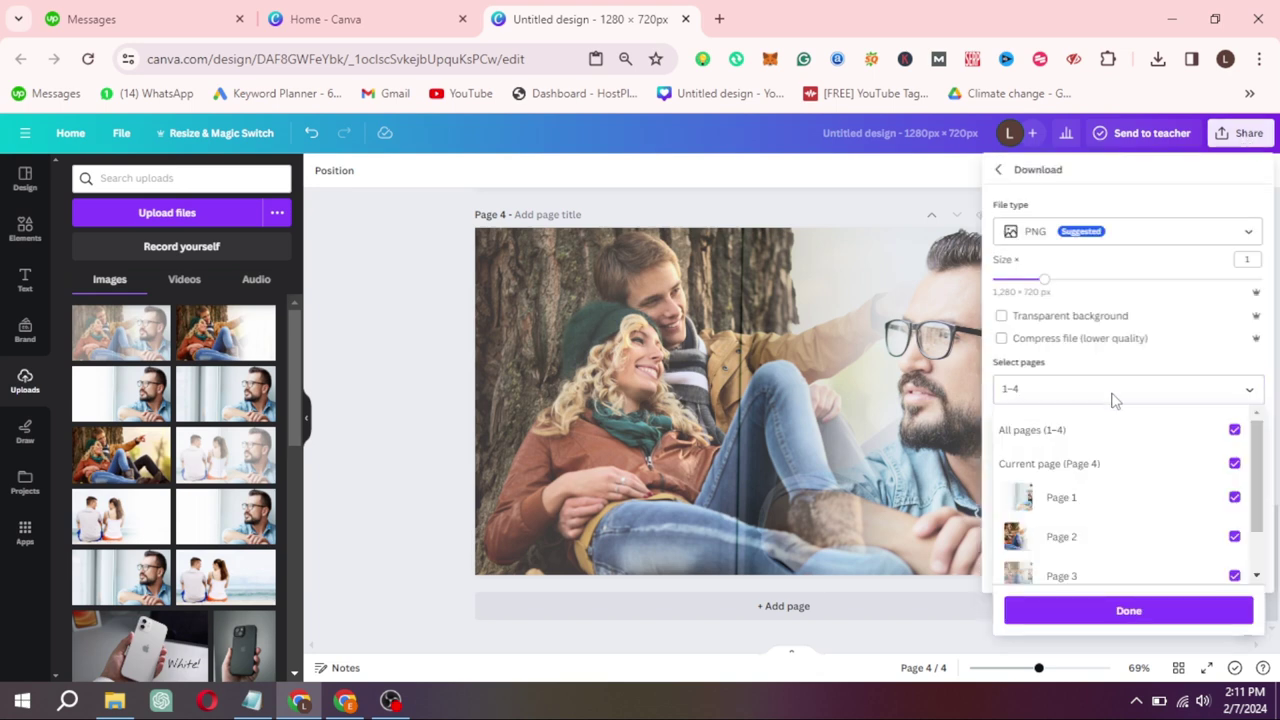
click(1234, 429)
scroll(1236, 565, down, 1)
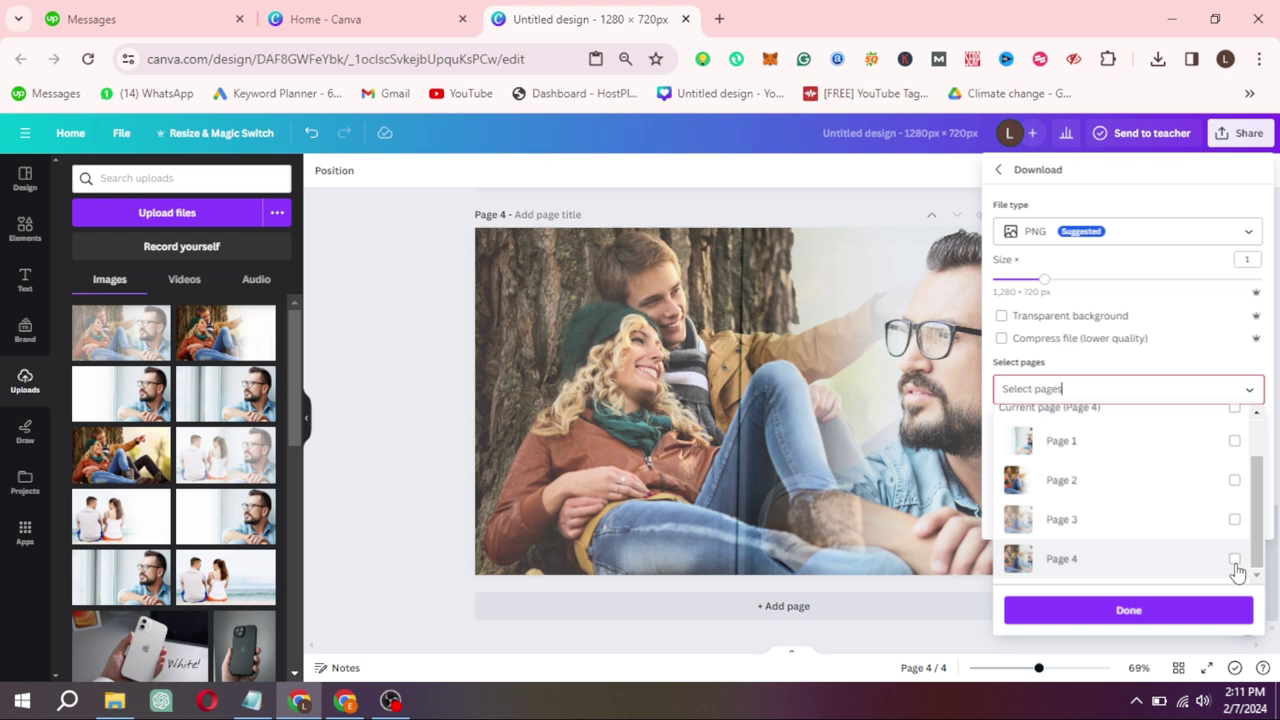
click(1234, 560)
click(1135, 610)
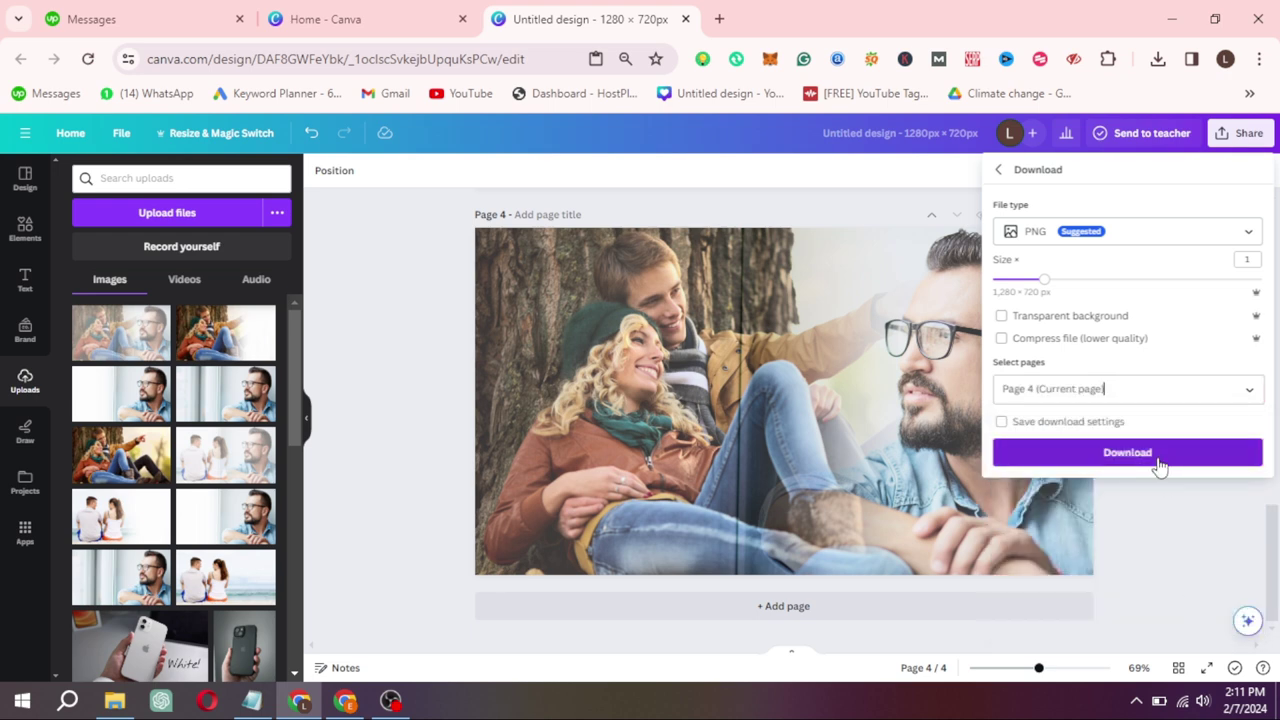
click(1157, 455)
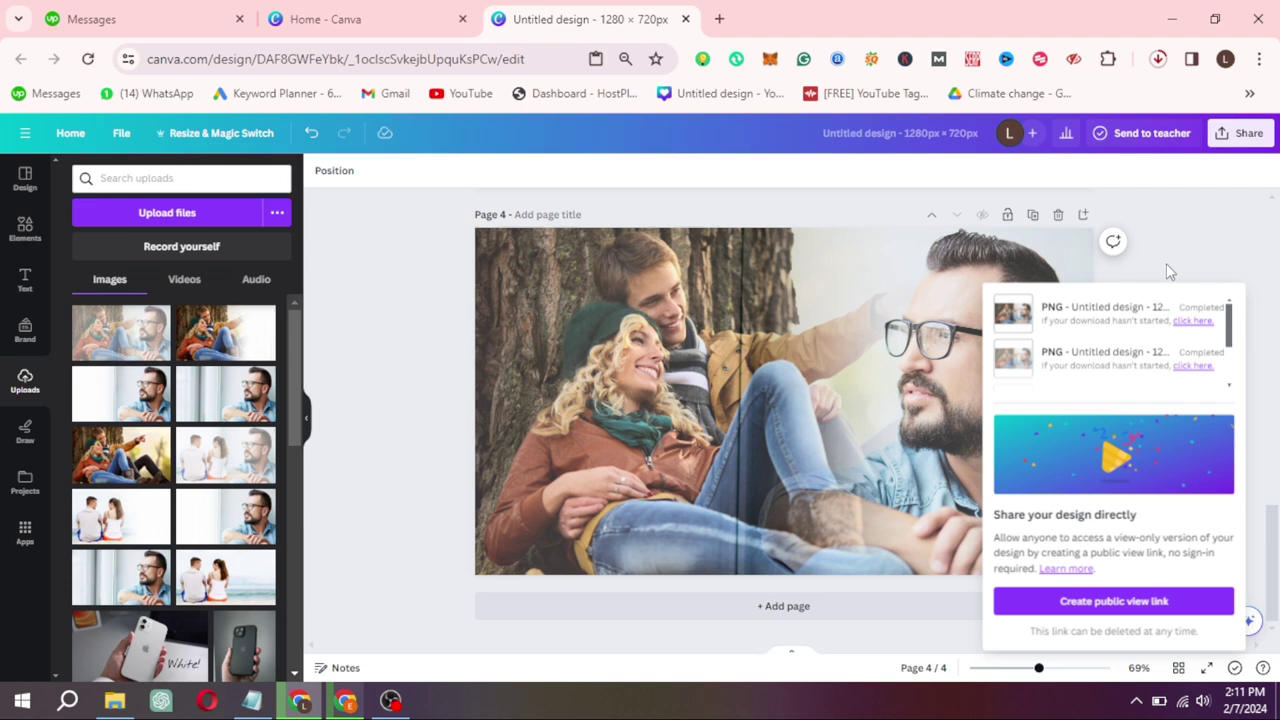
click(1157, 59)
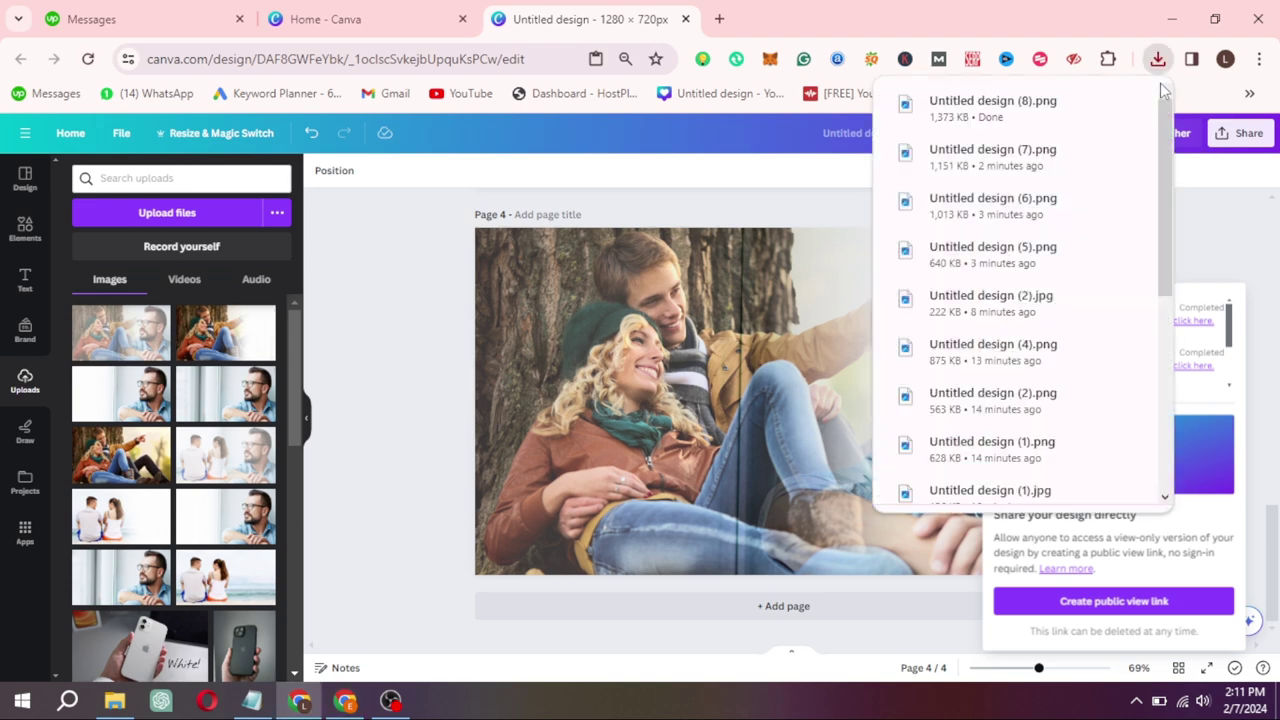
Open 'Untitled design (8).png' from Chrome's downloads in Windows Photos
click(1056, 118)
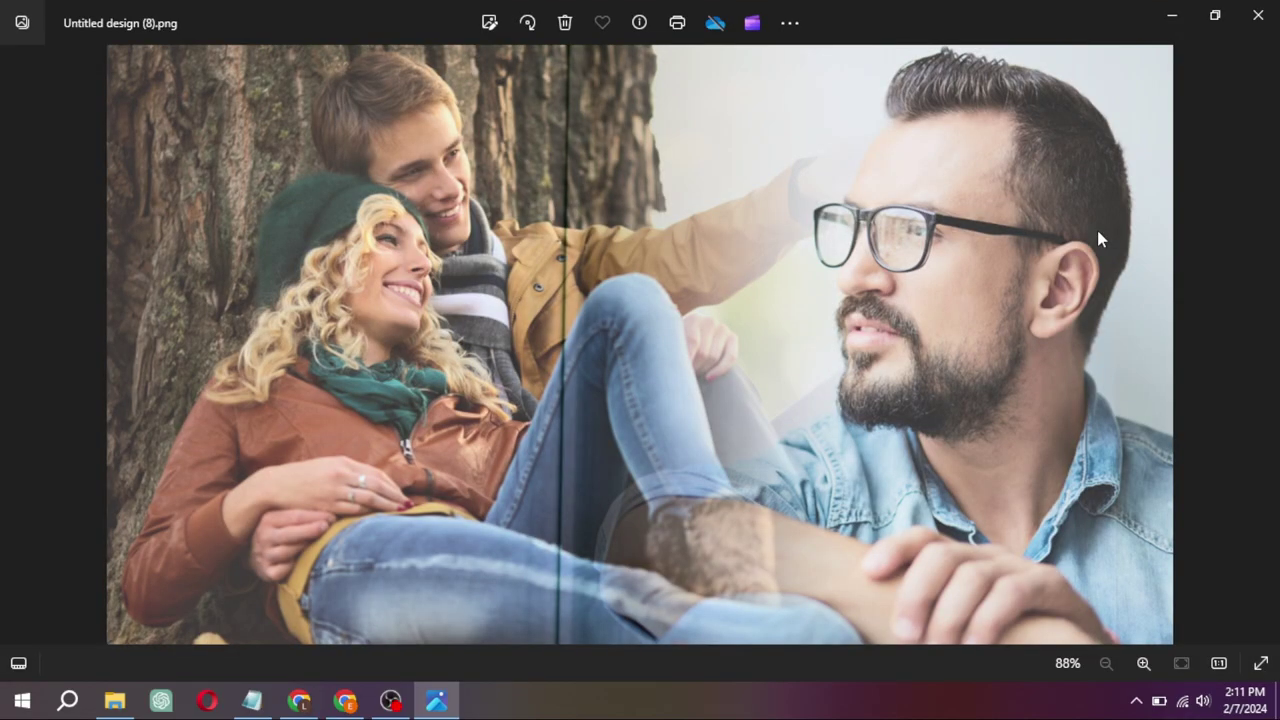